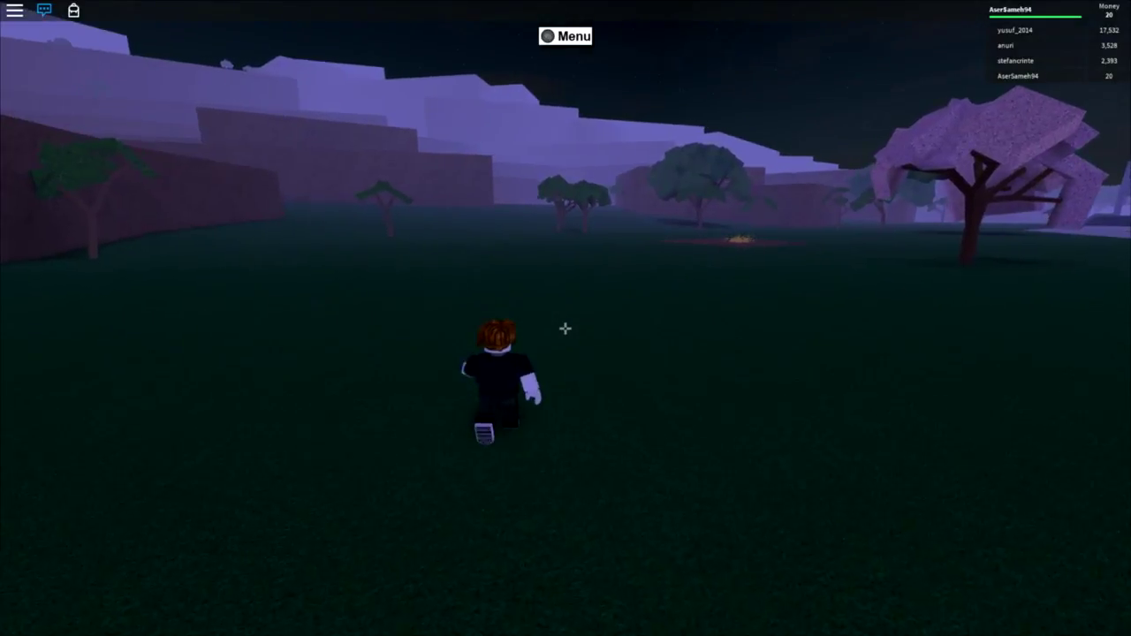
key(w)
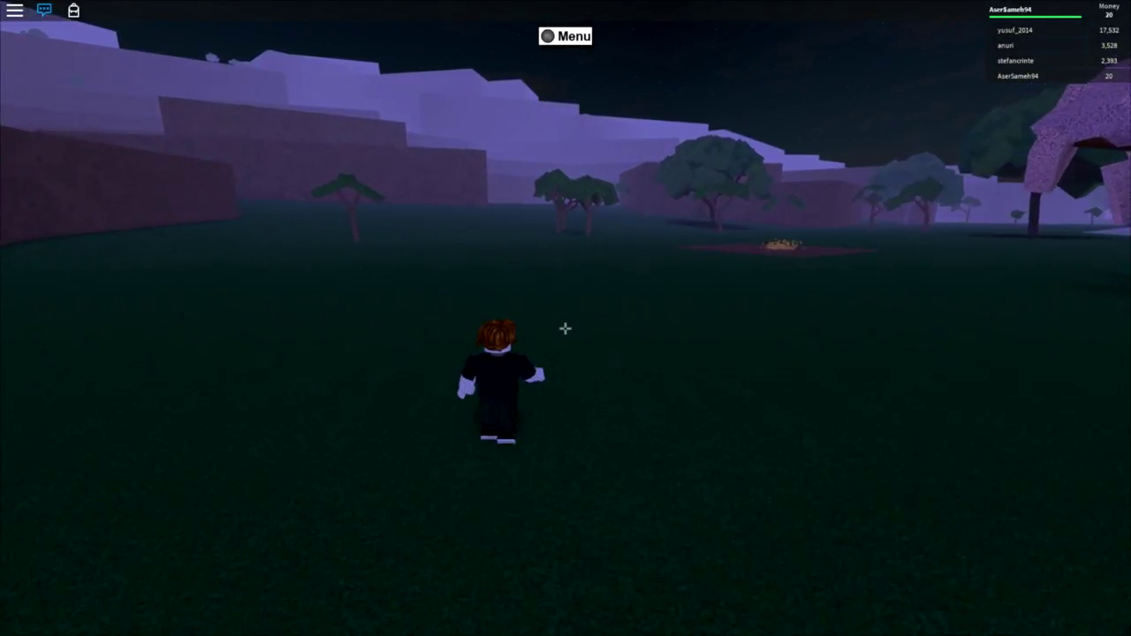
key(w)
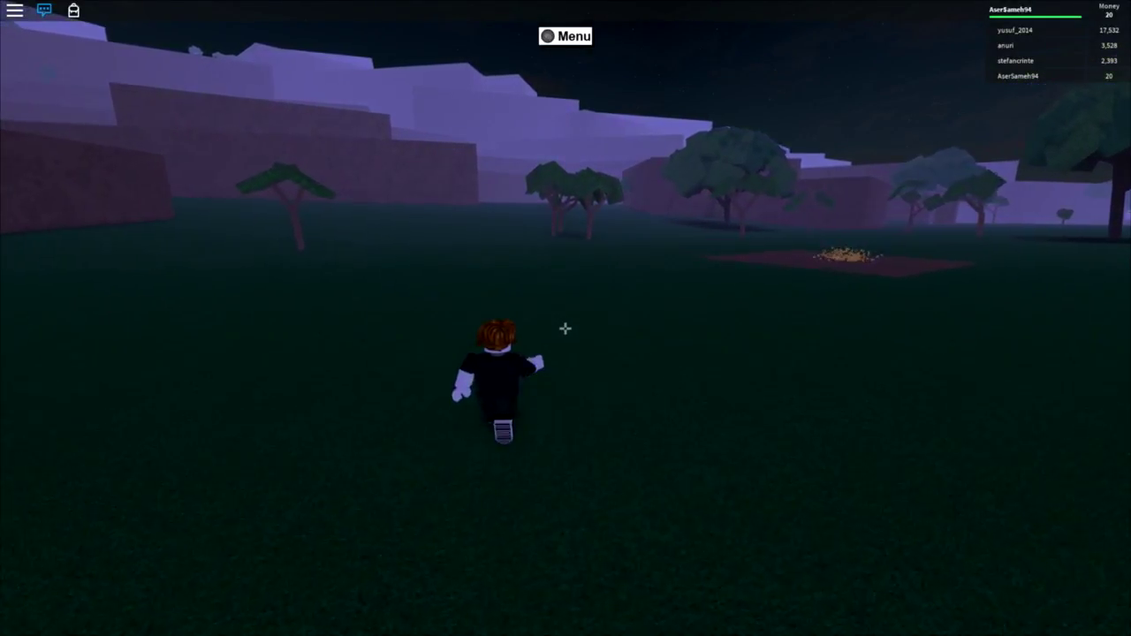
key(w)
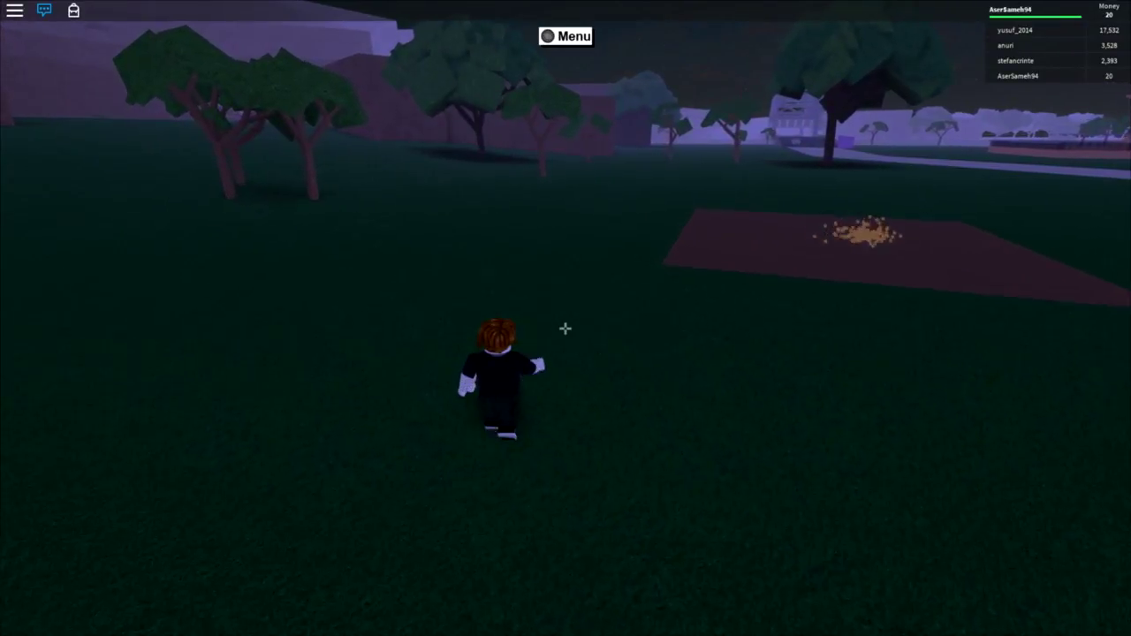
key(w)
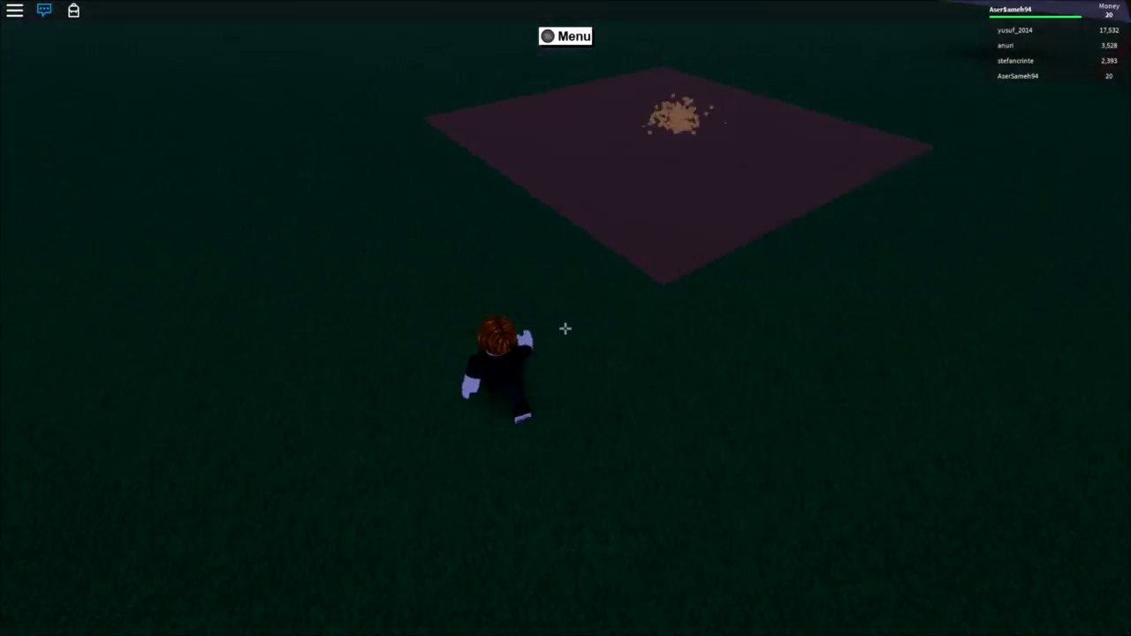
key(w)
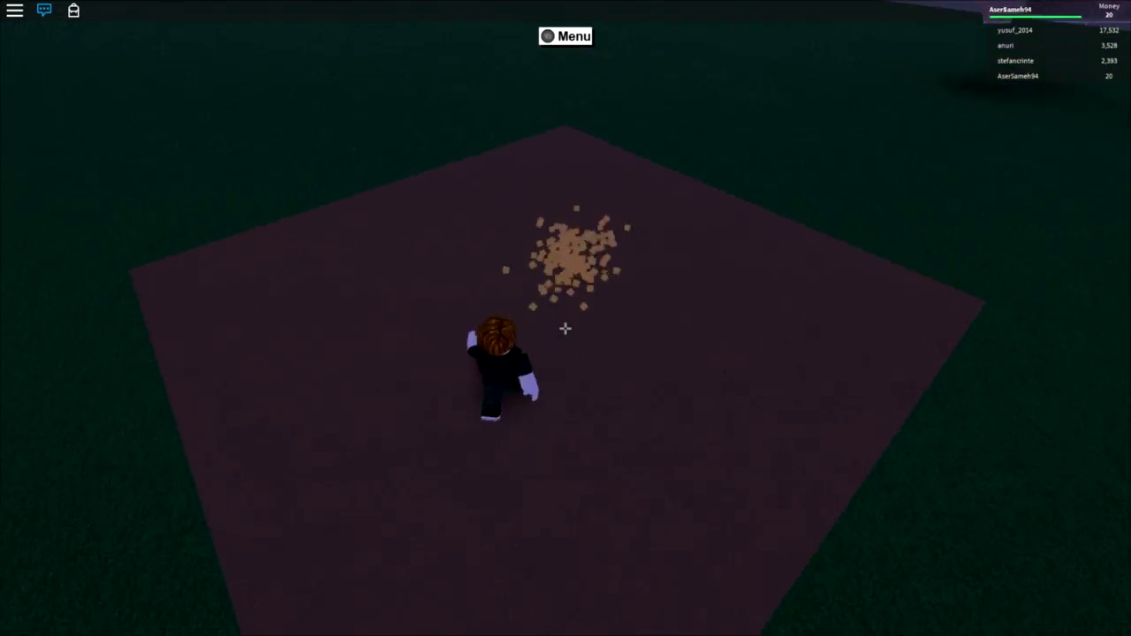
key(s)
key(w)
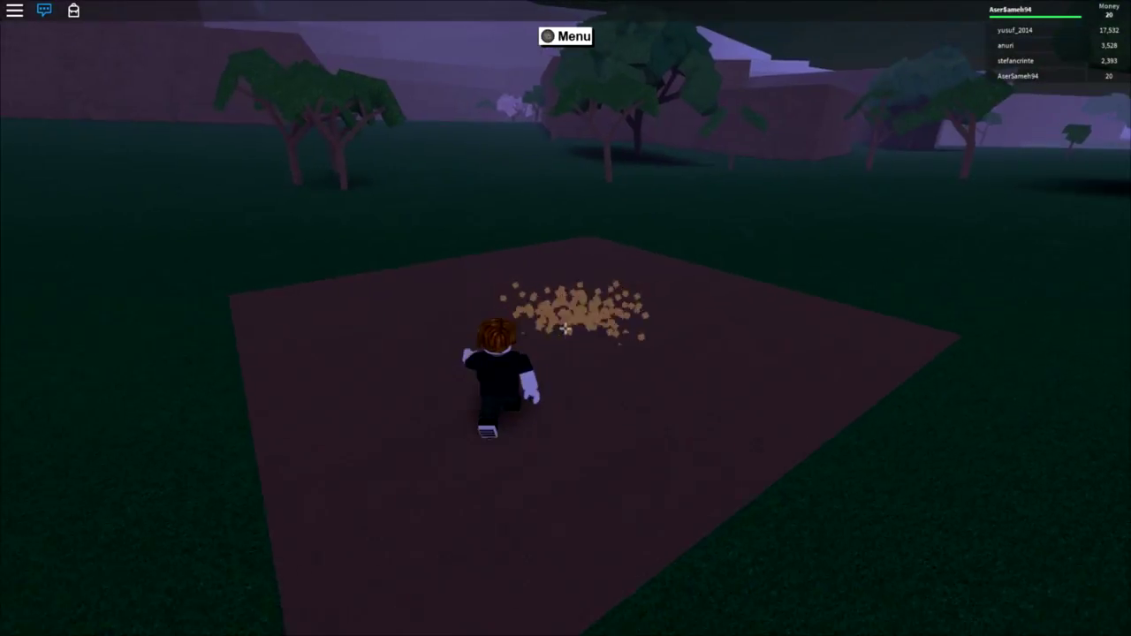
key(s)
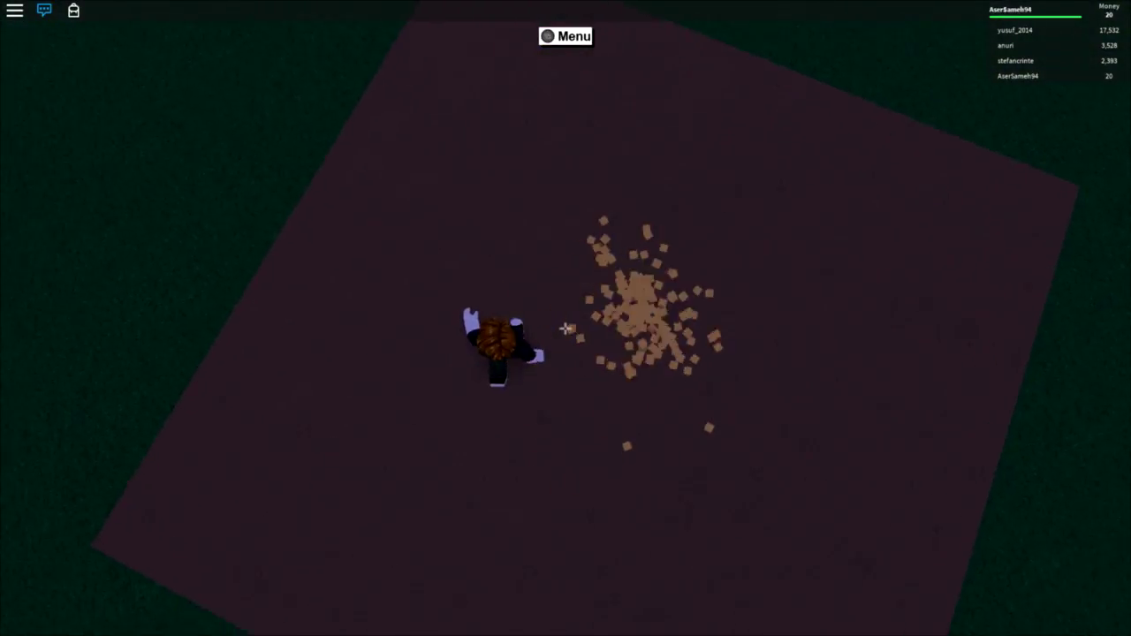
key(a)
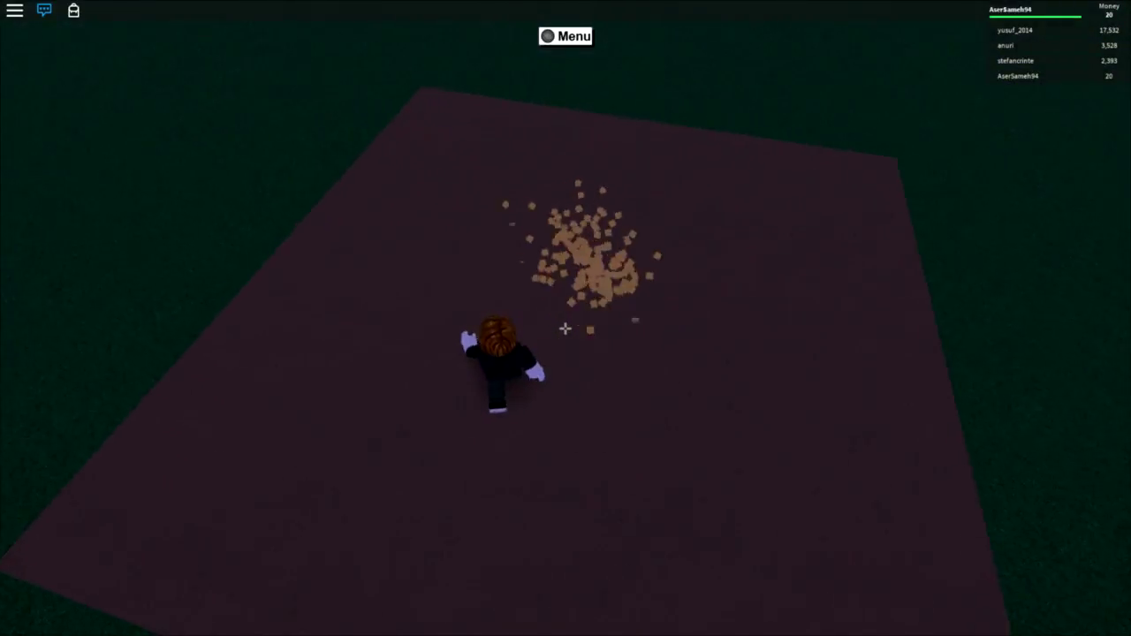
key(w)
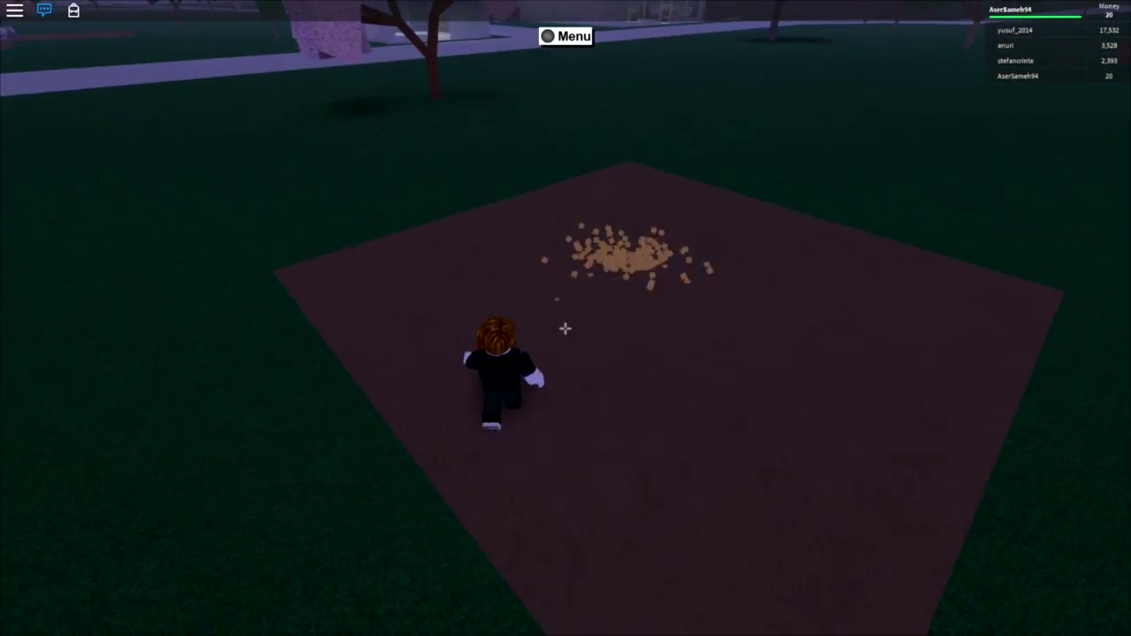
key(w)
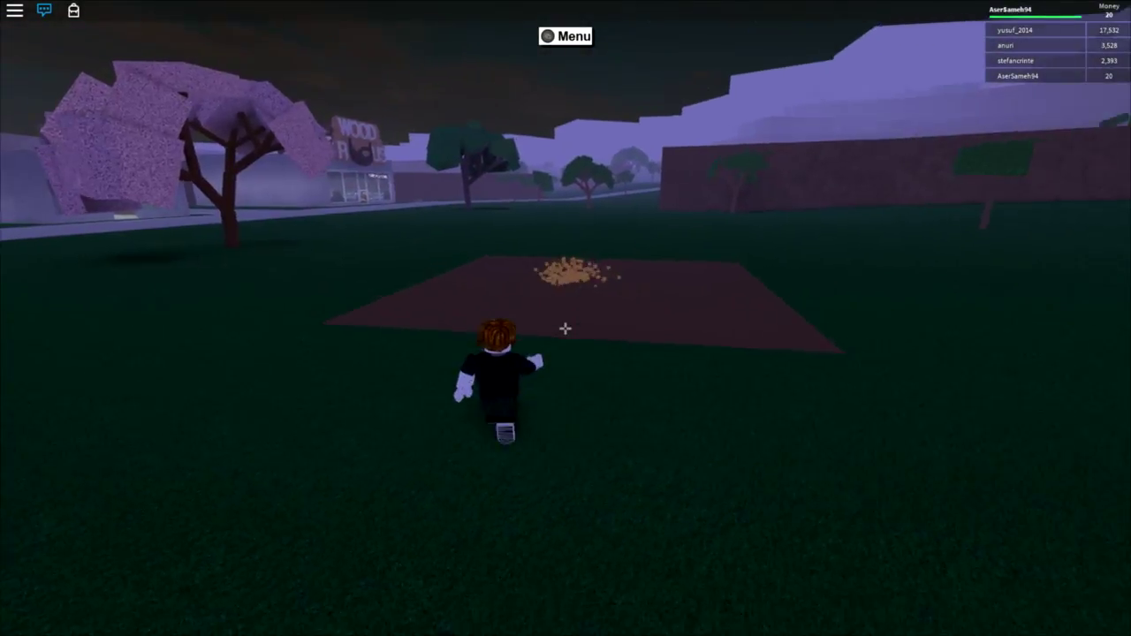
key(w)
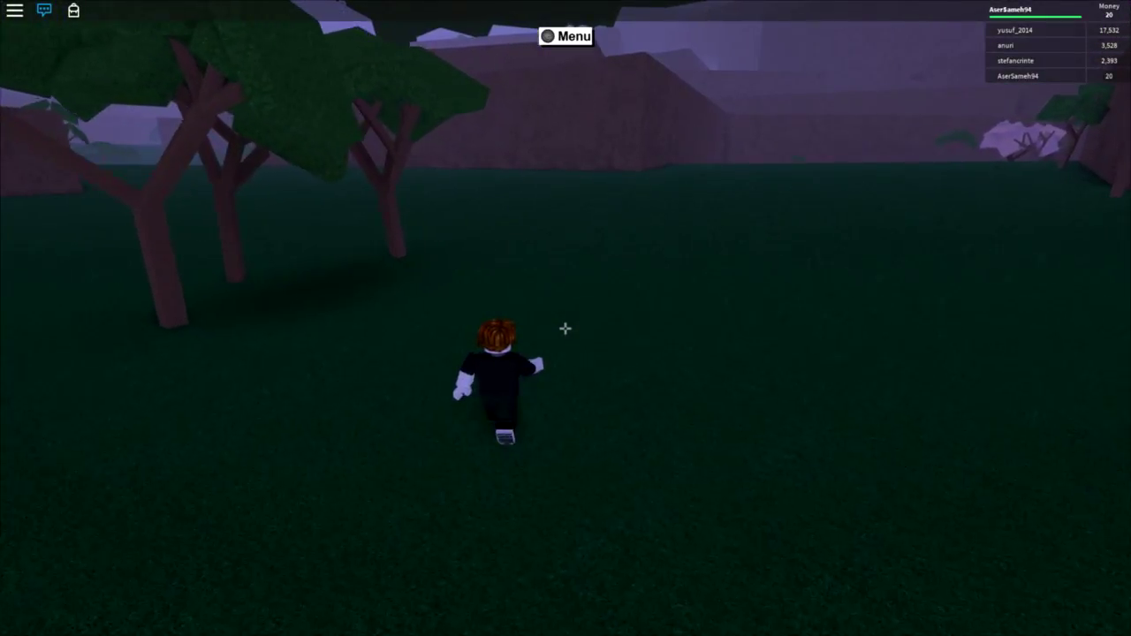
key(w)
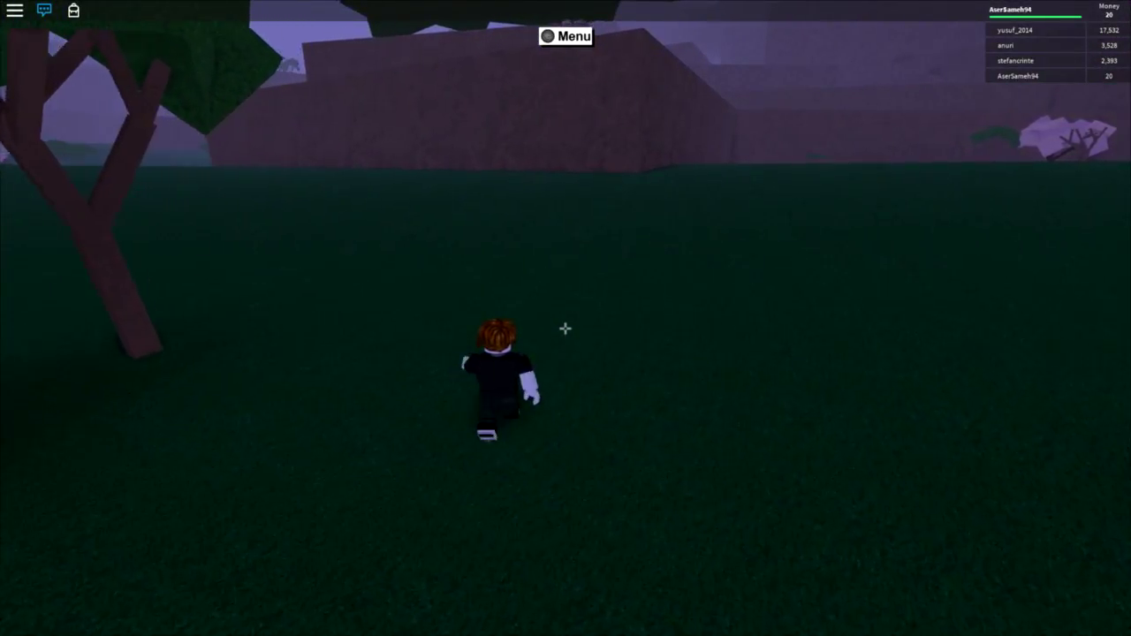
key(w)
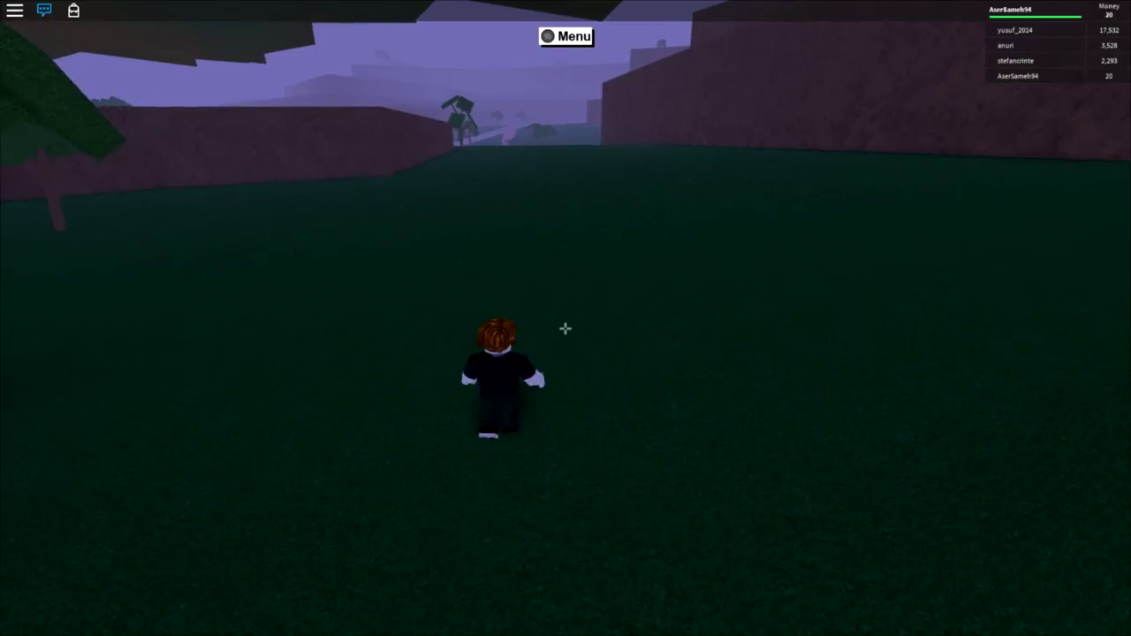
key(w)
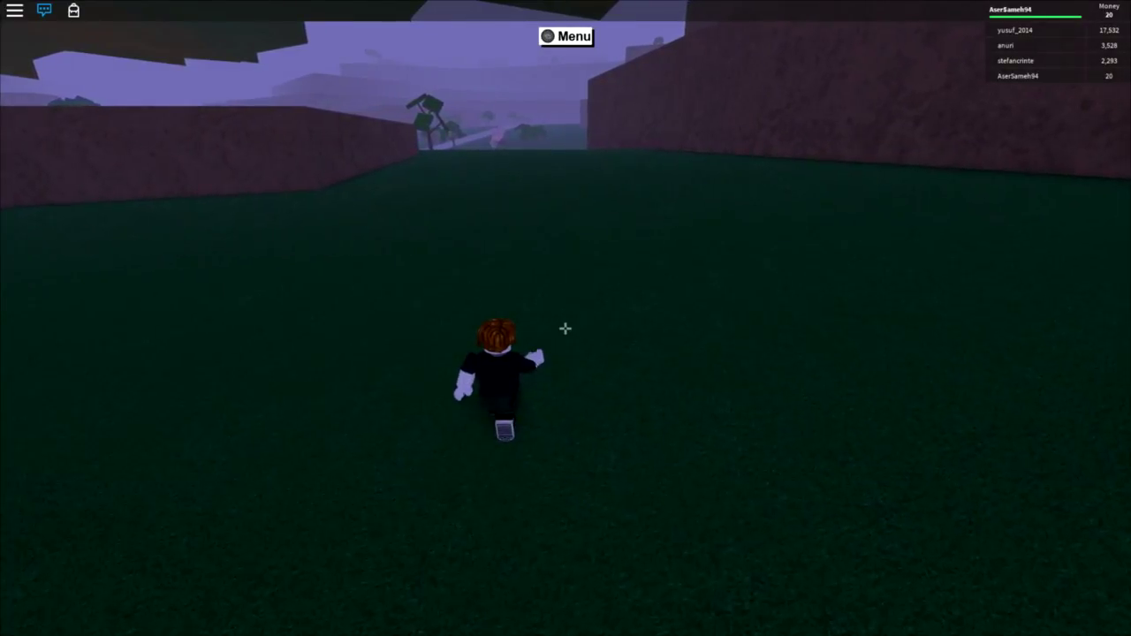
key(w)
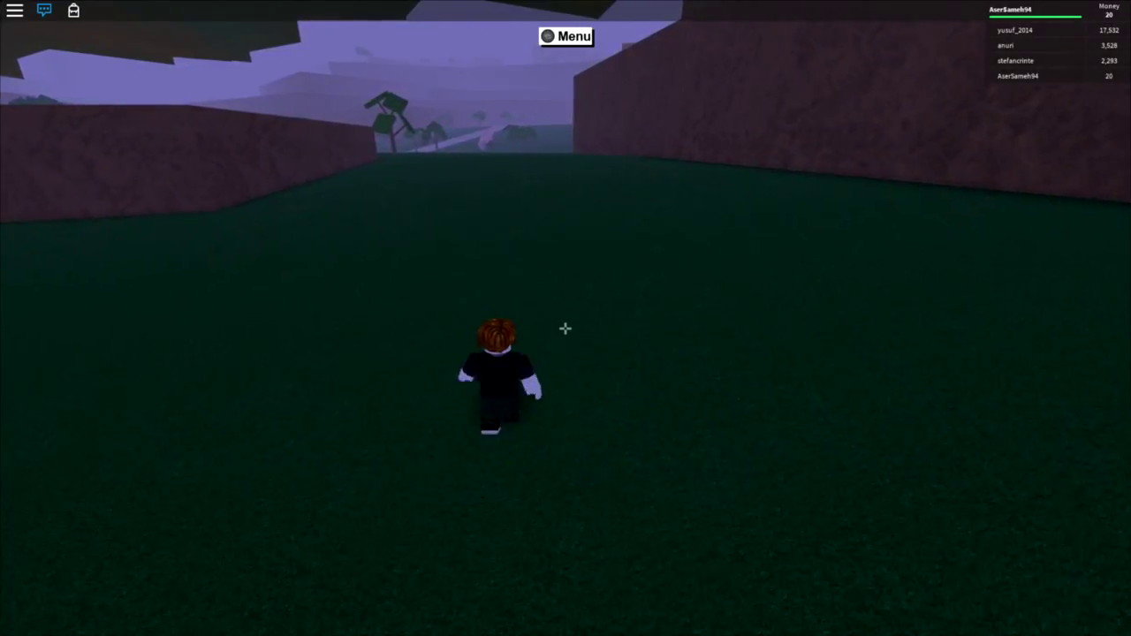
key(w)
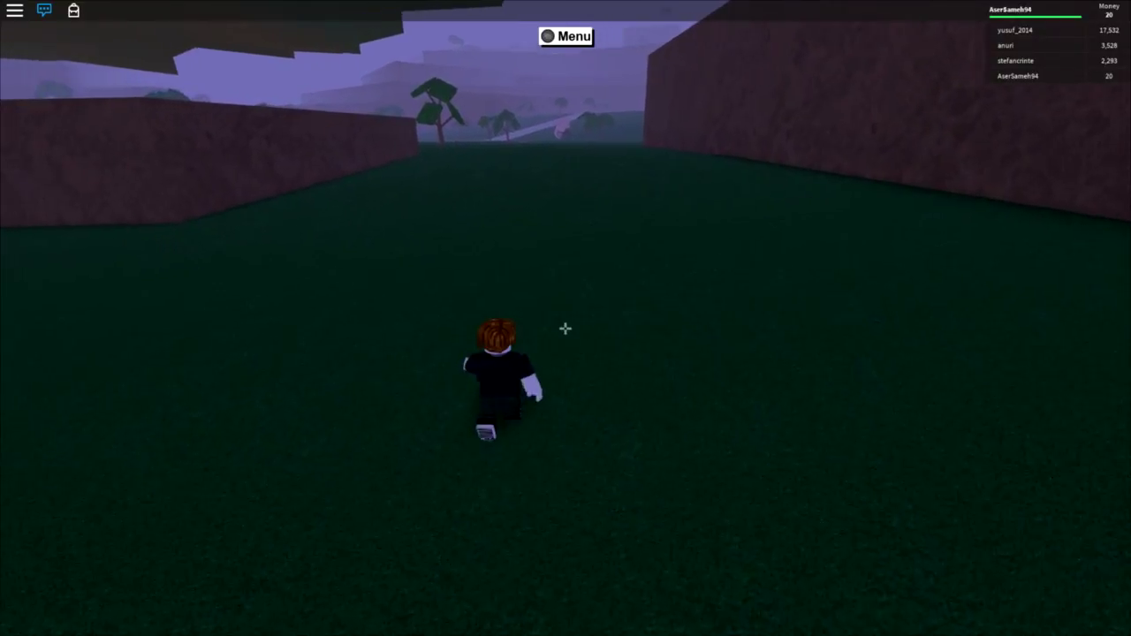
key(w)
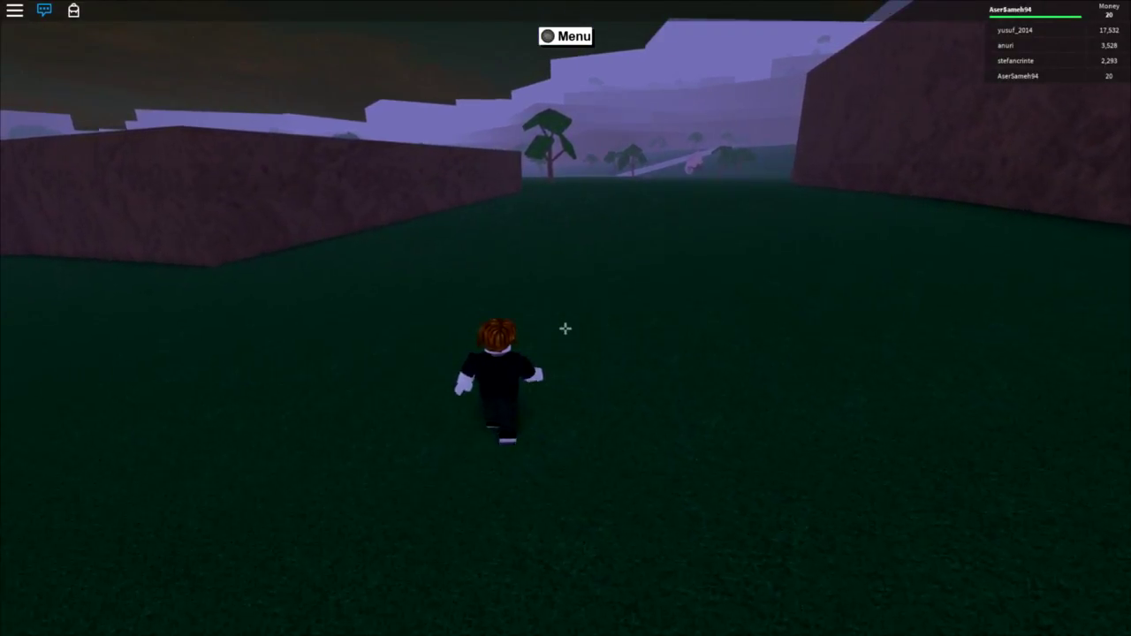
key(w)
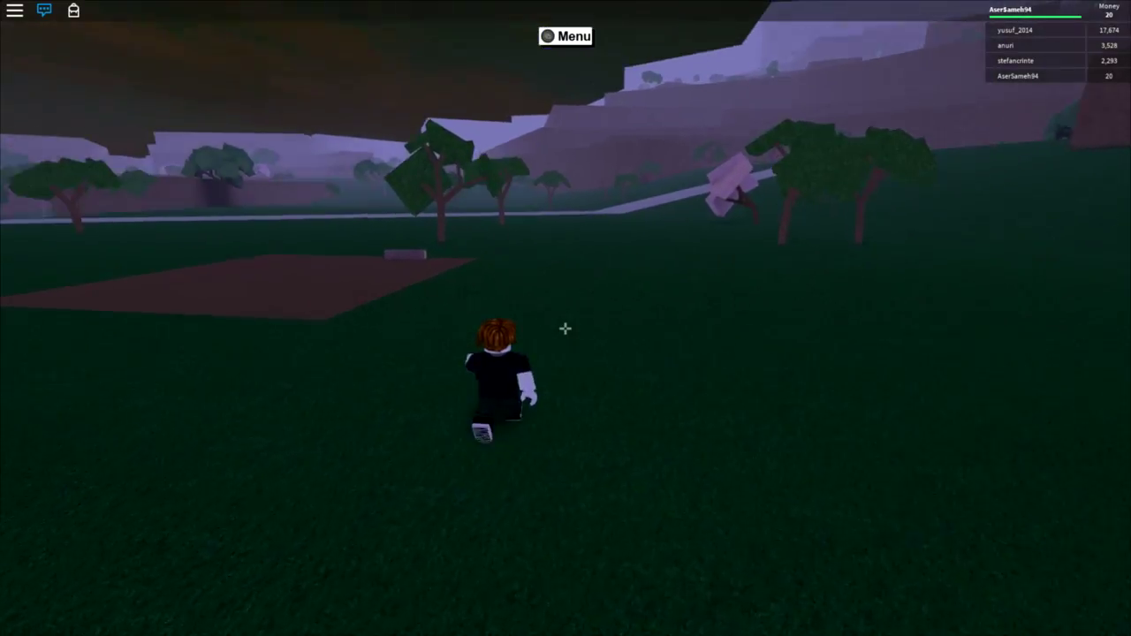
key(w)
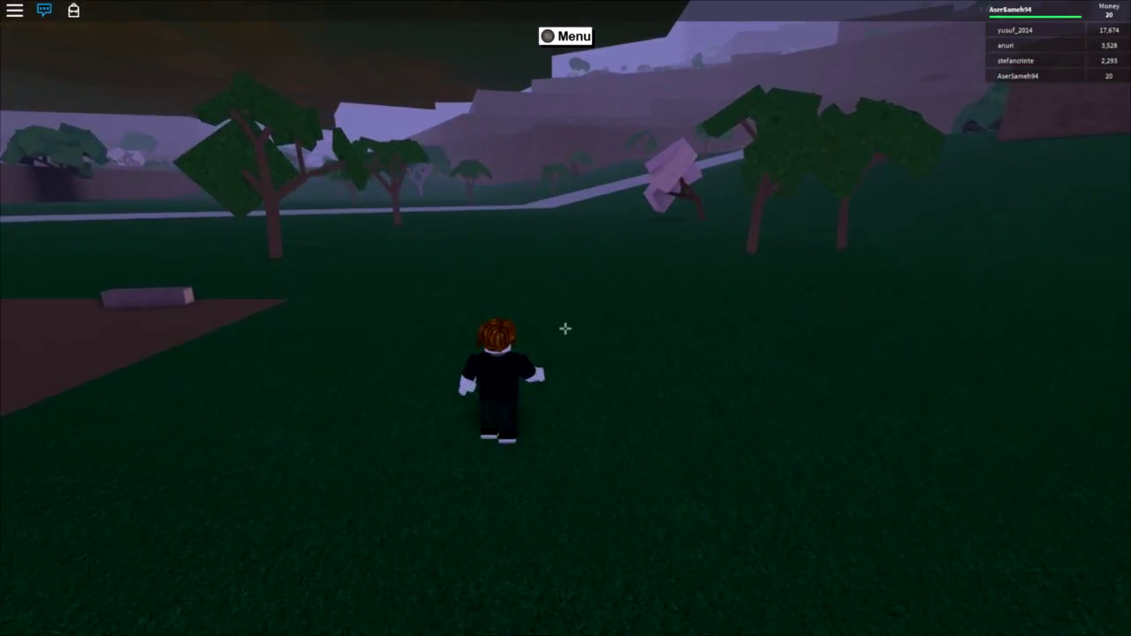
key(w)
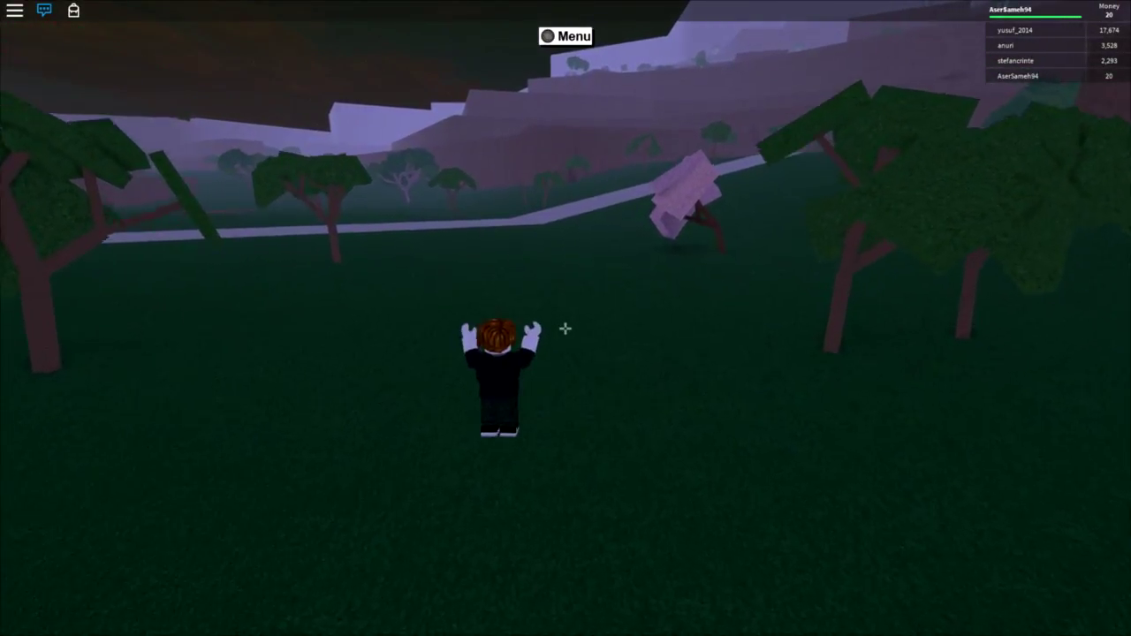
key(w)
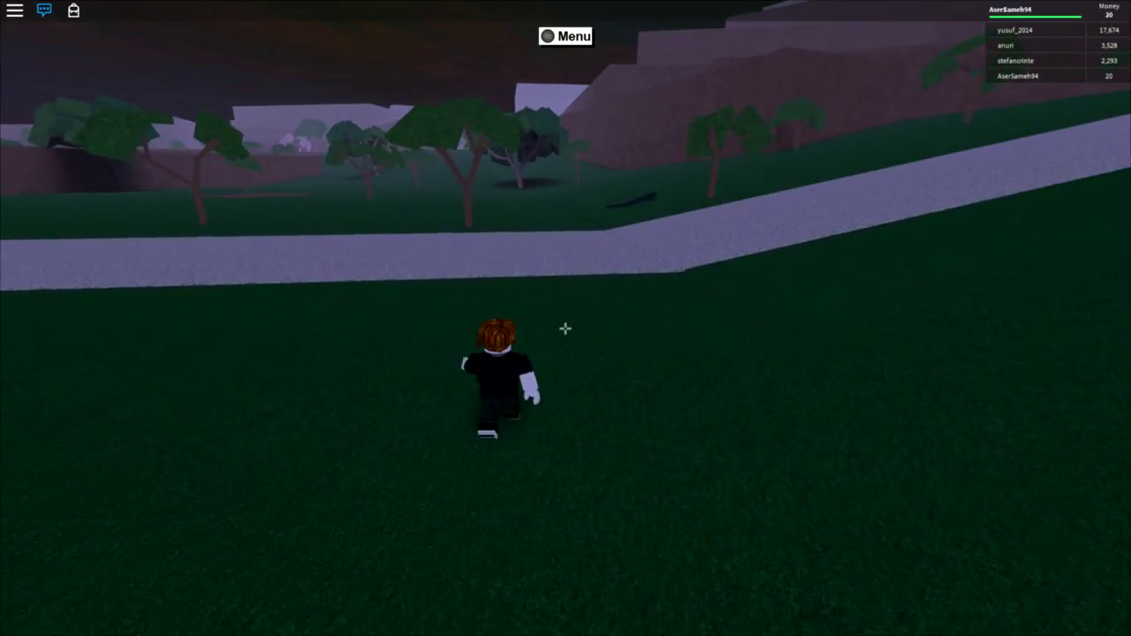
key(w)
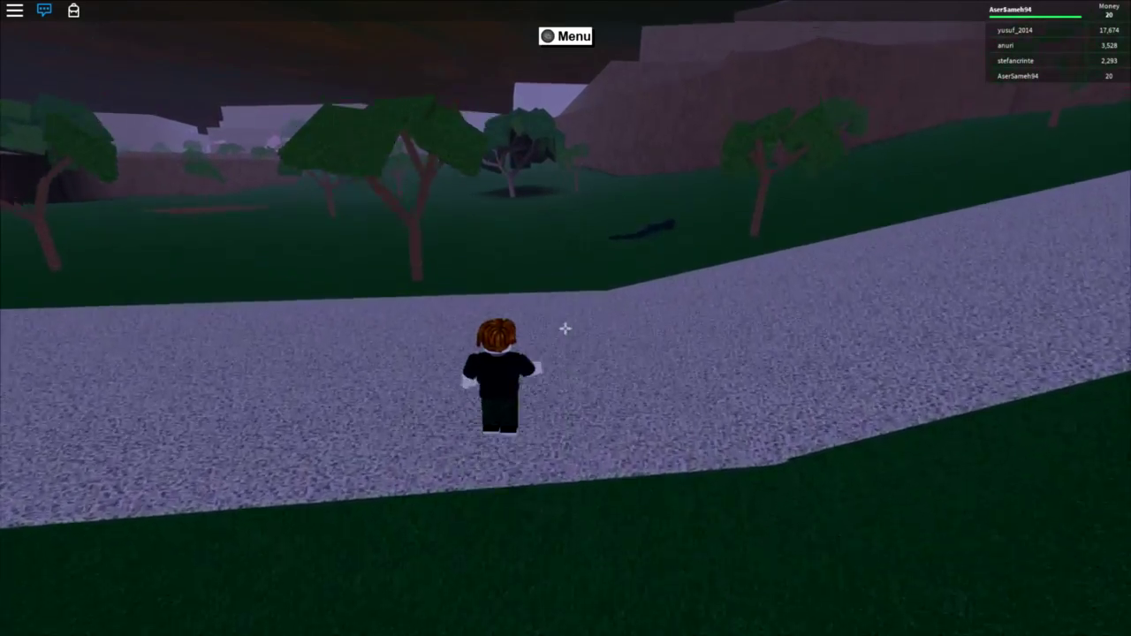
key(w)
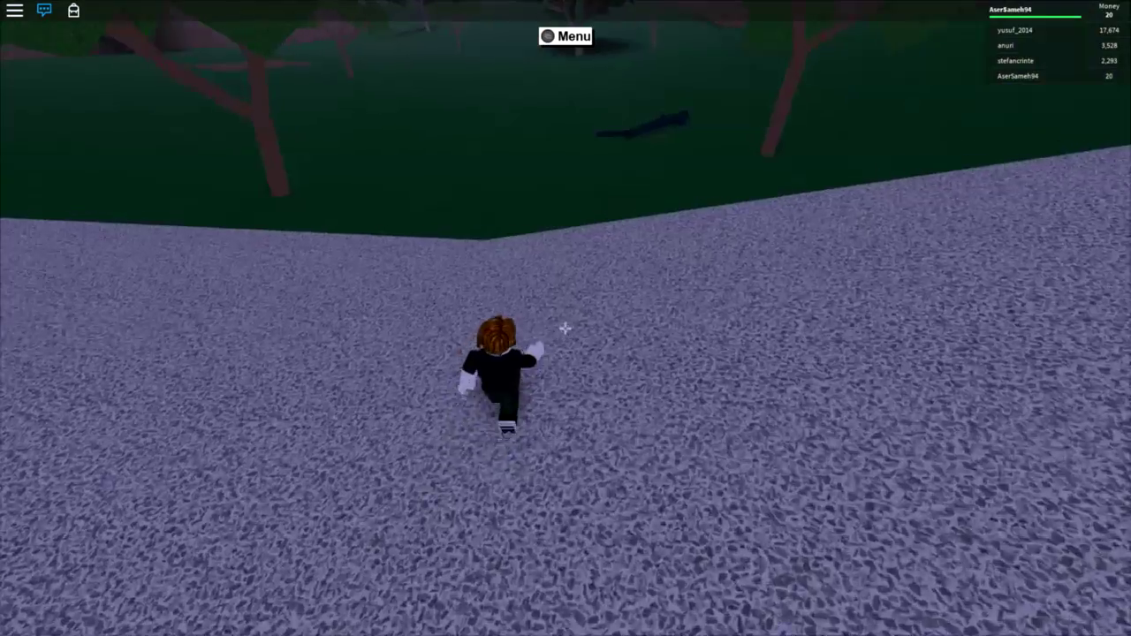
key(w)
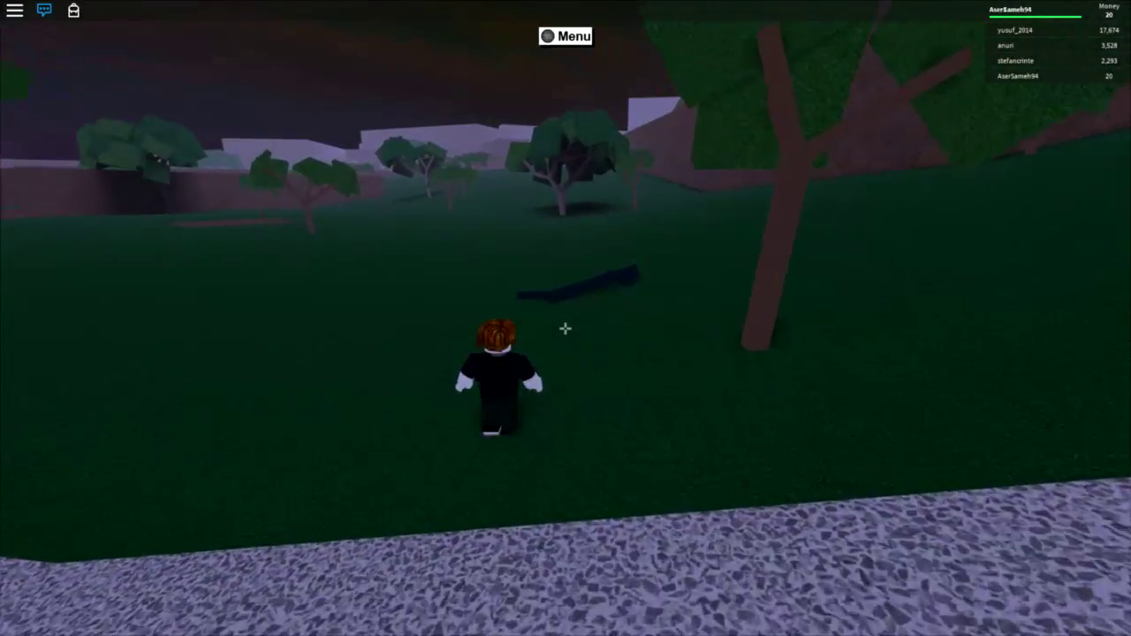
key(w)
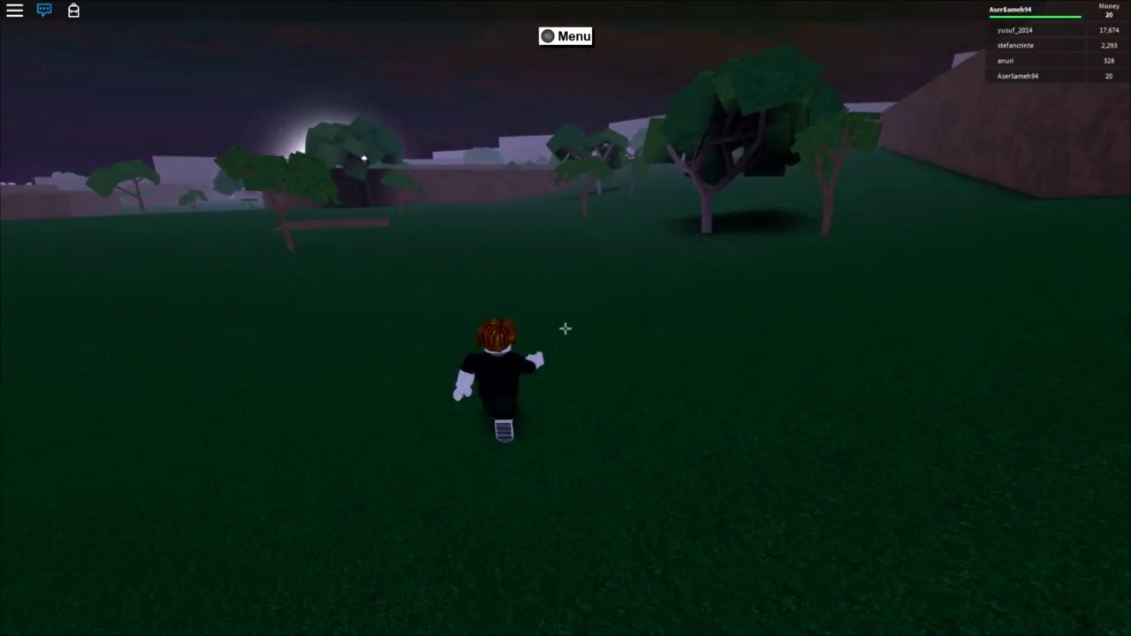
key(w)
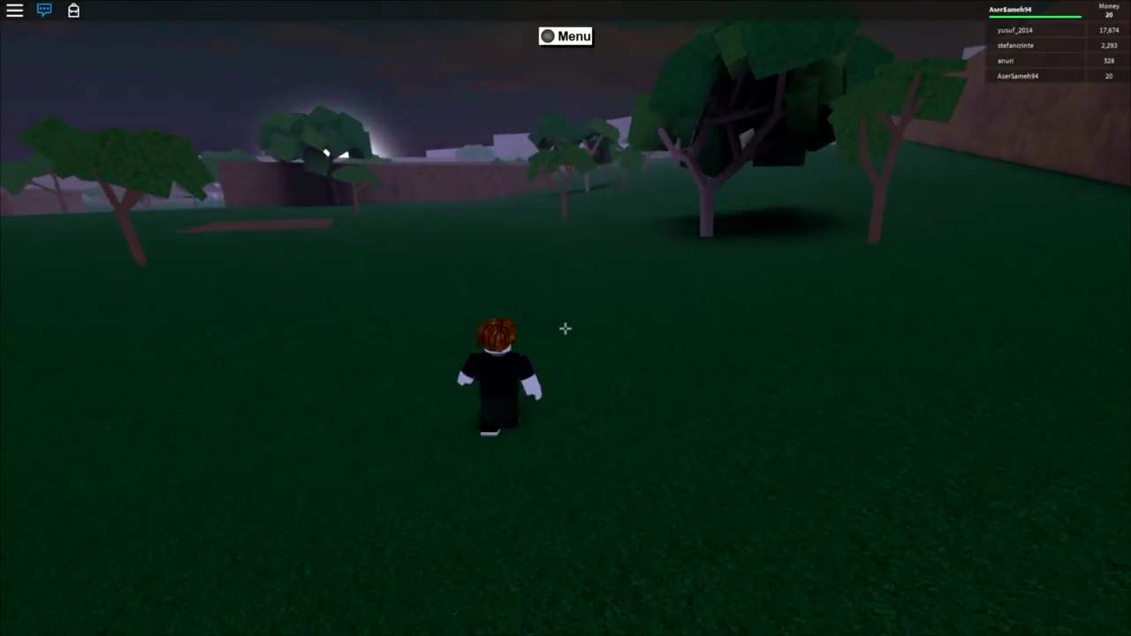
key(w)
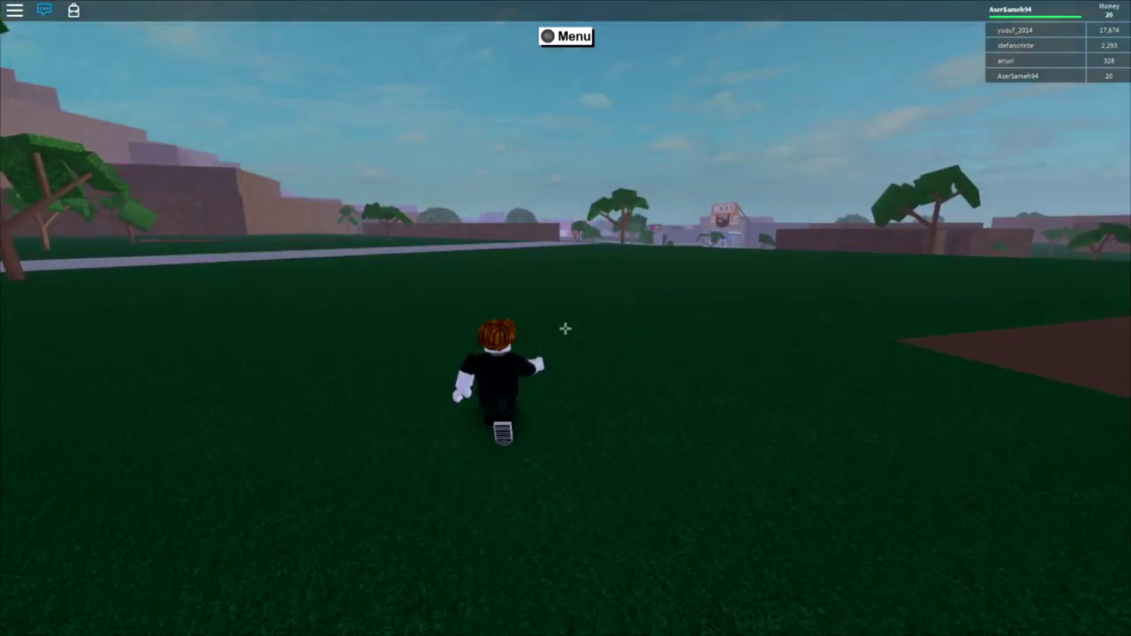
key(w)
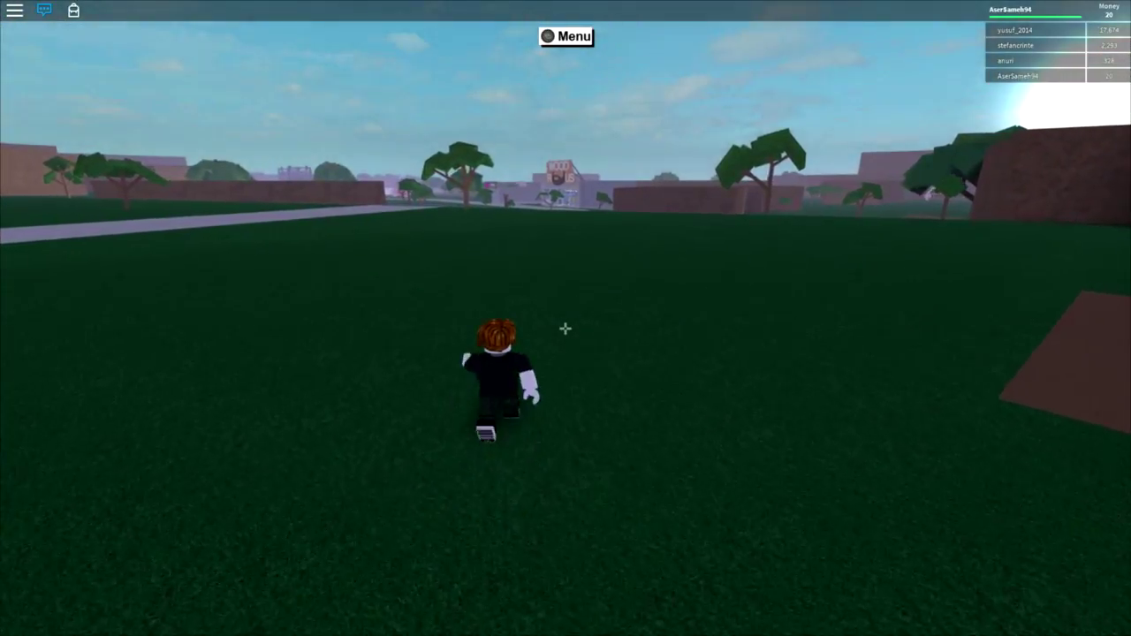
key(w)
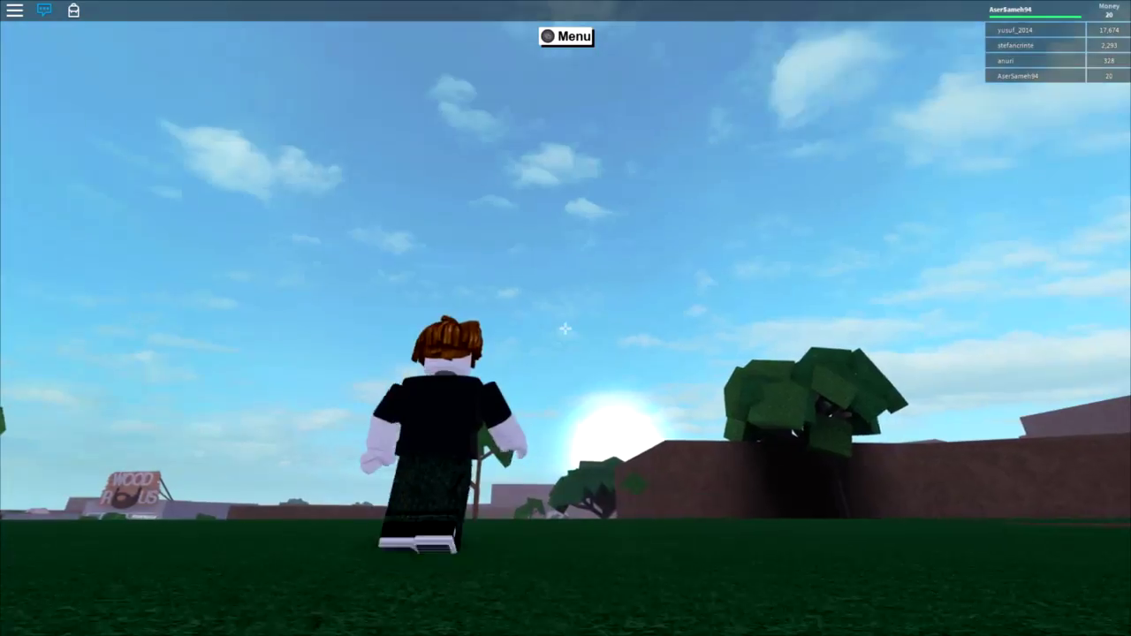
key(w)
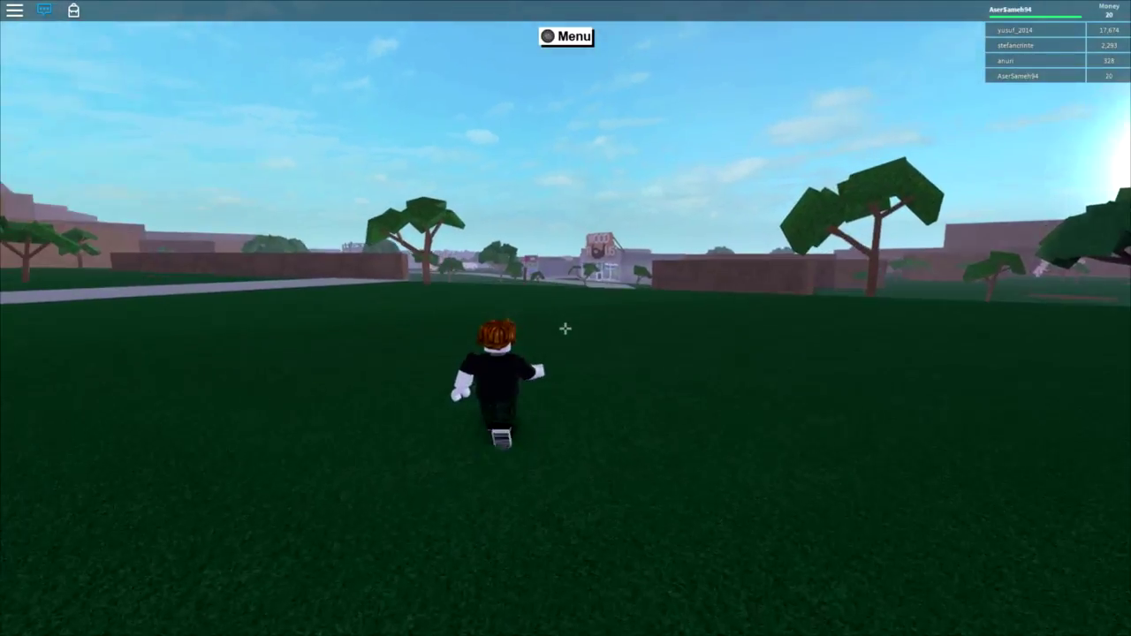
key(w)
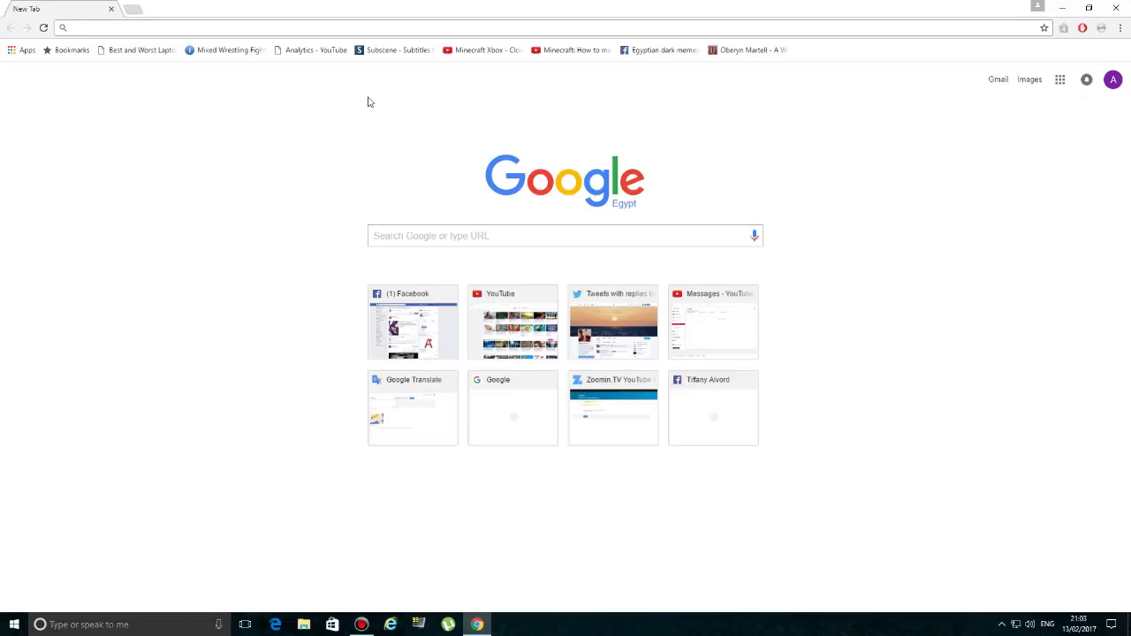
click(276, 625)
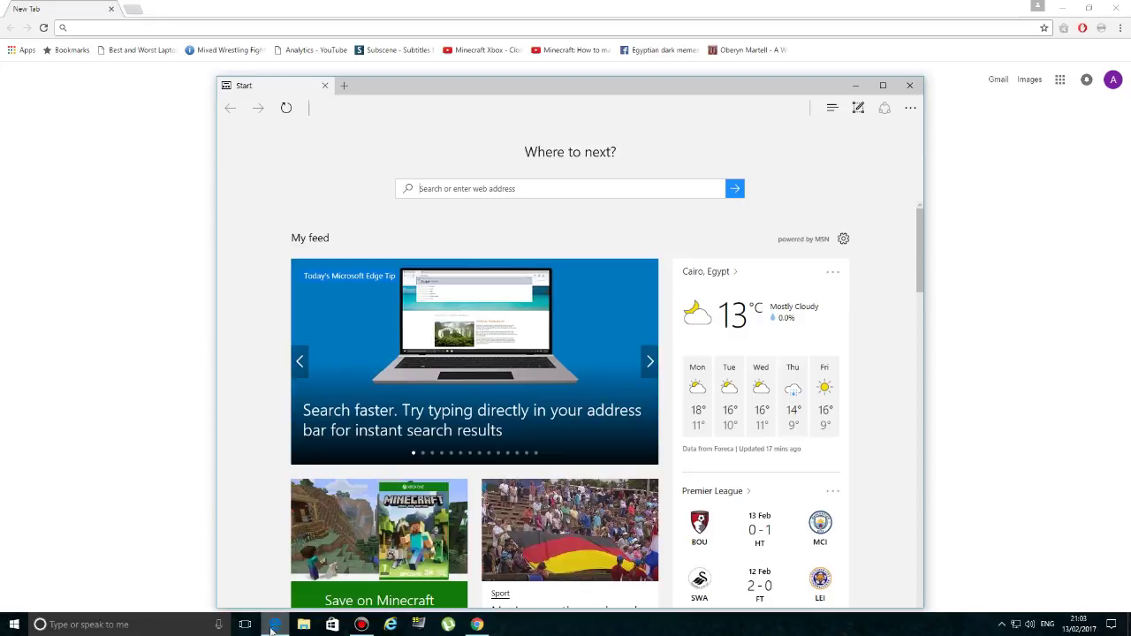
click(498, 188)
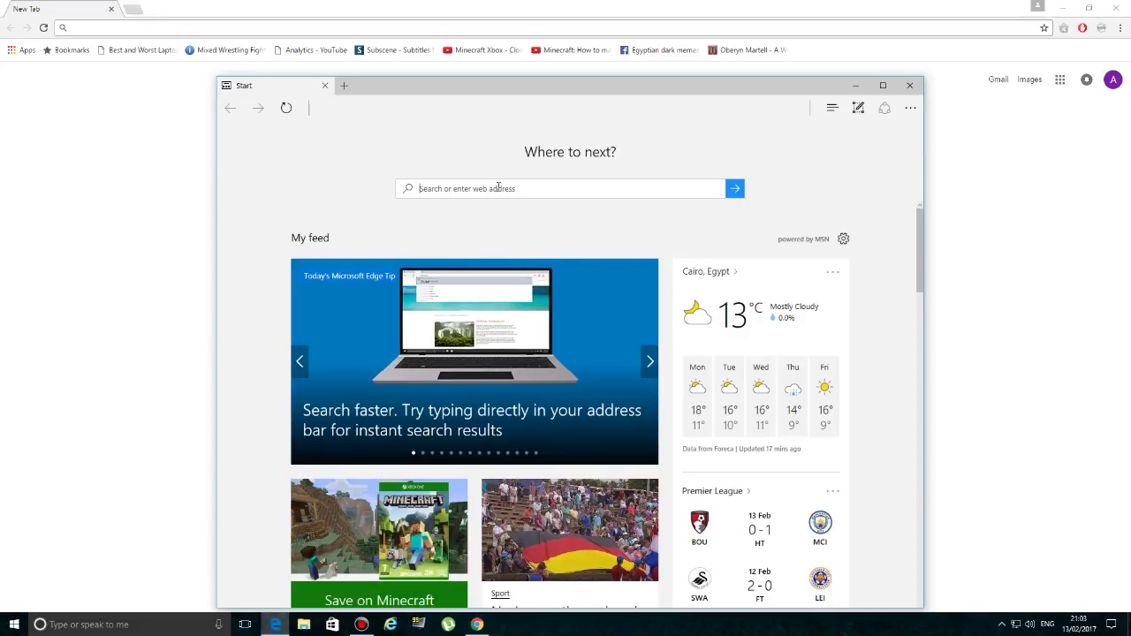
click(911, 89)
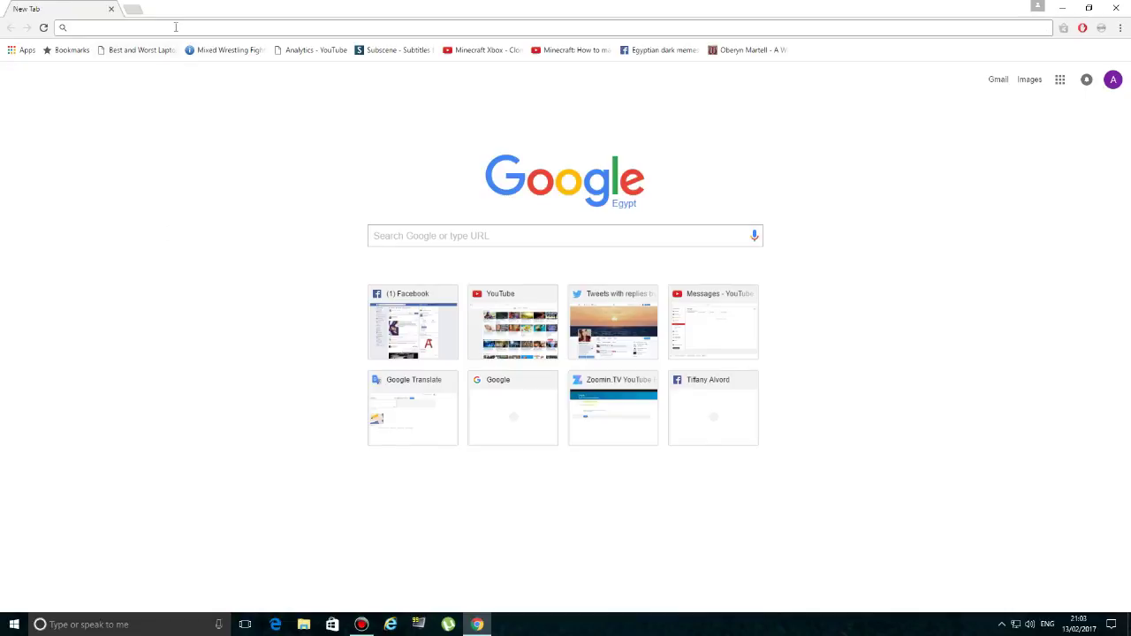
- Open the Roblox website at roblox.com in the empty Chrome tab
text(roblox.com)
key(Return)
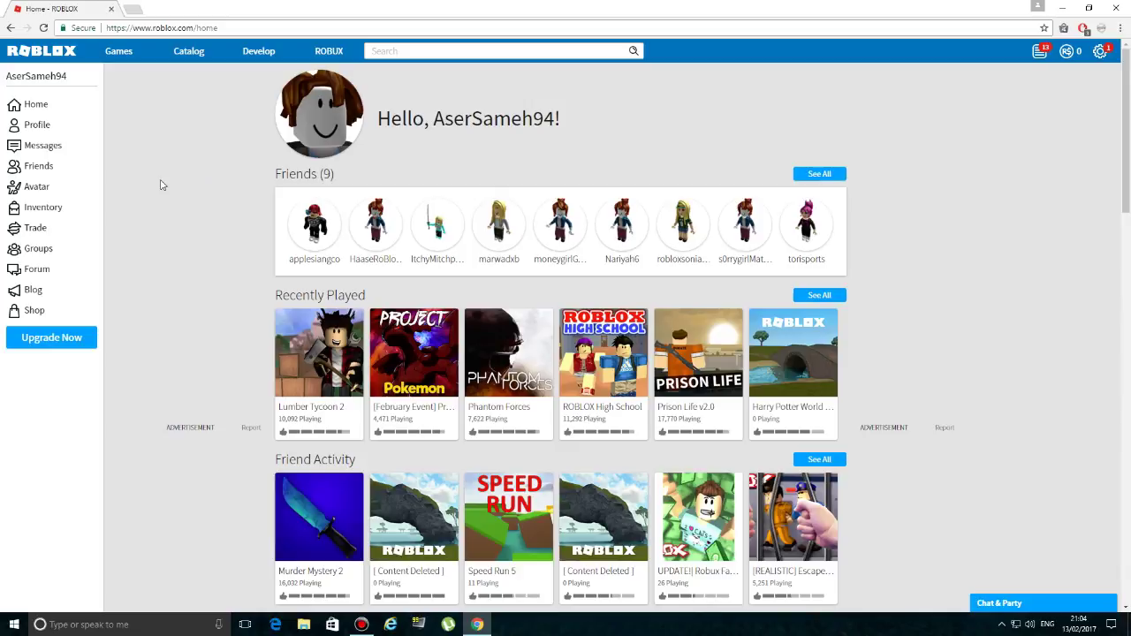
- Download ROBLOX Studio from the website's Develop page and run the downloaded launcher
click(259, 52)
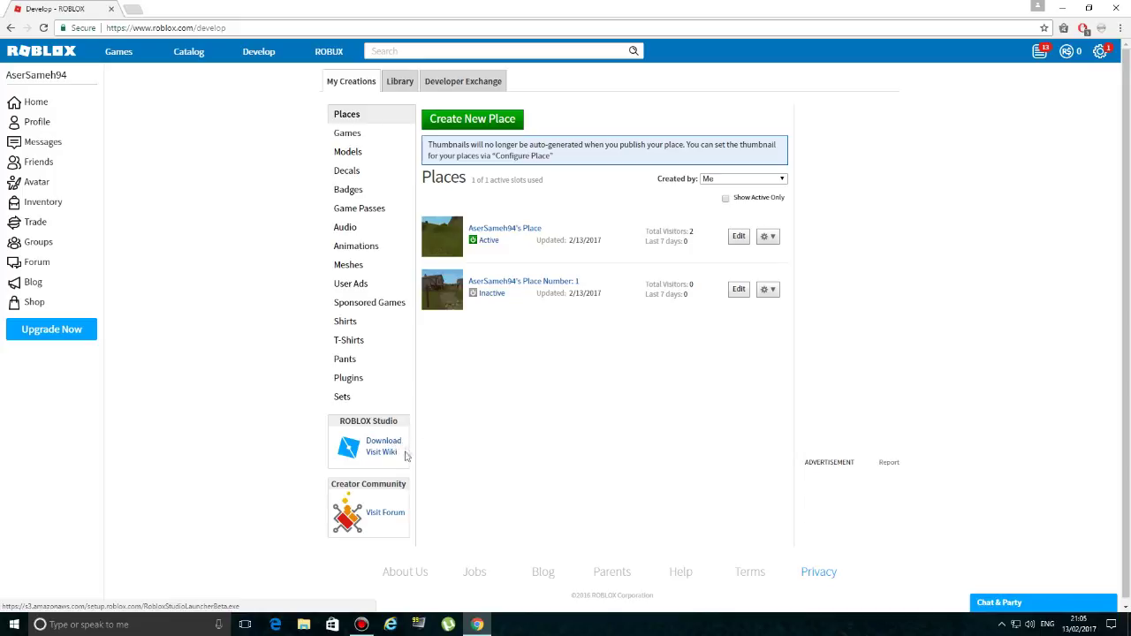
click(385, 438)
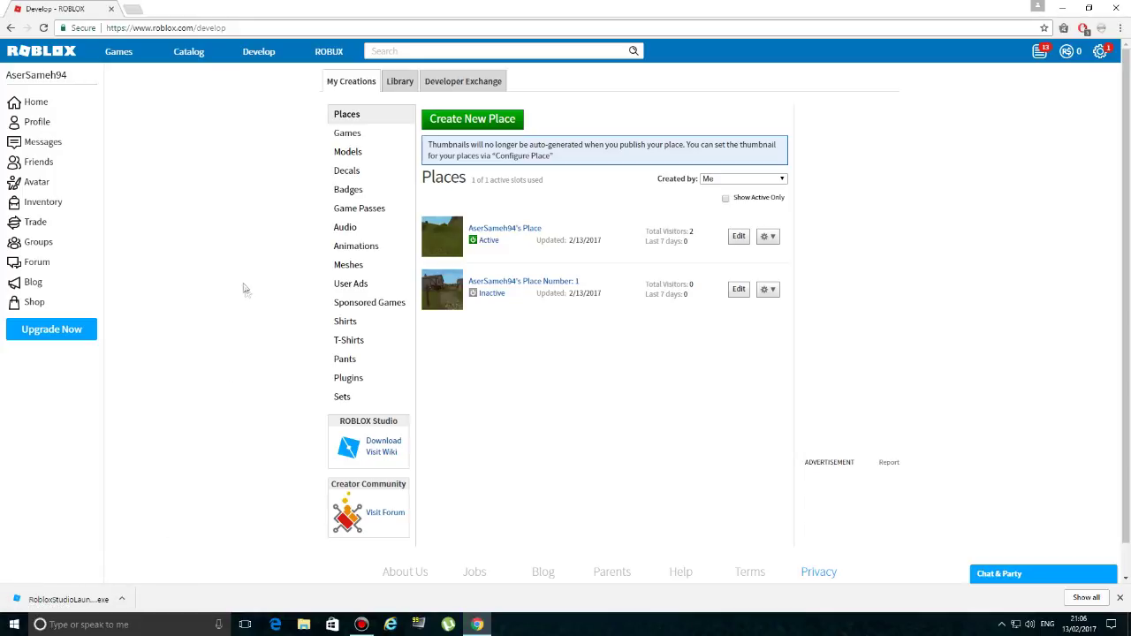
click(69, 600)
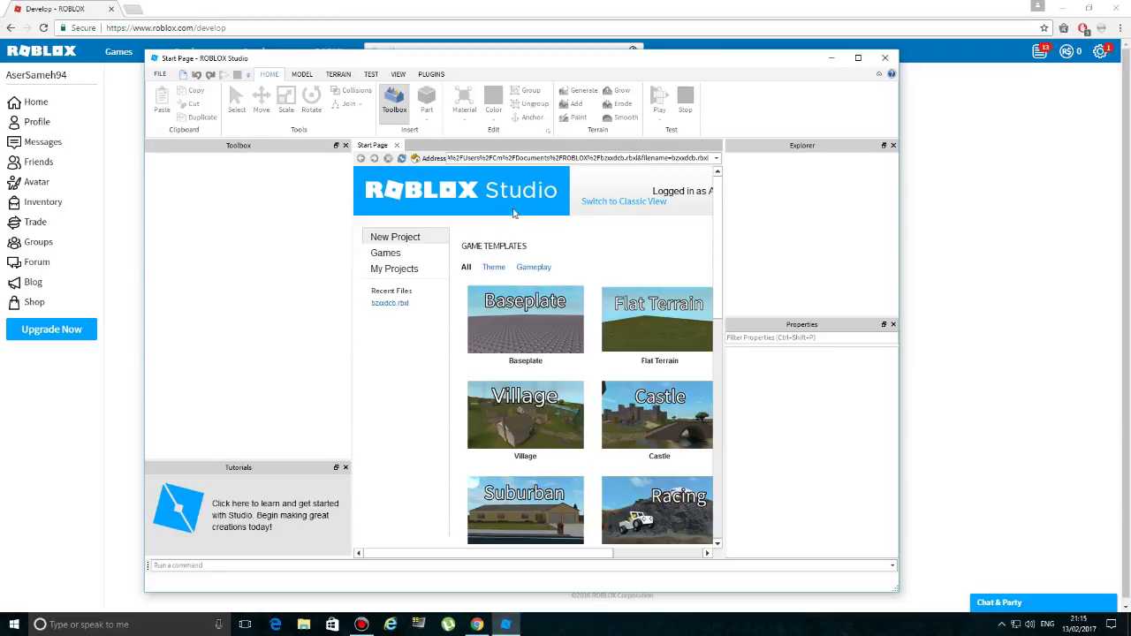
- Create a new place from the Flat Terrain template and insert the Military Canvas model from the Toolbox
click(647, 315)
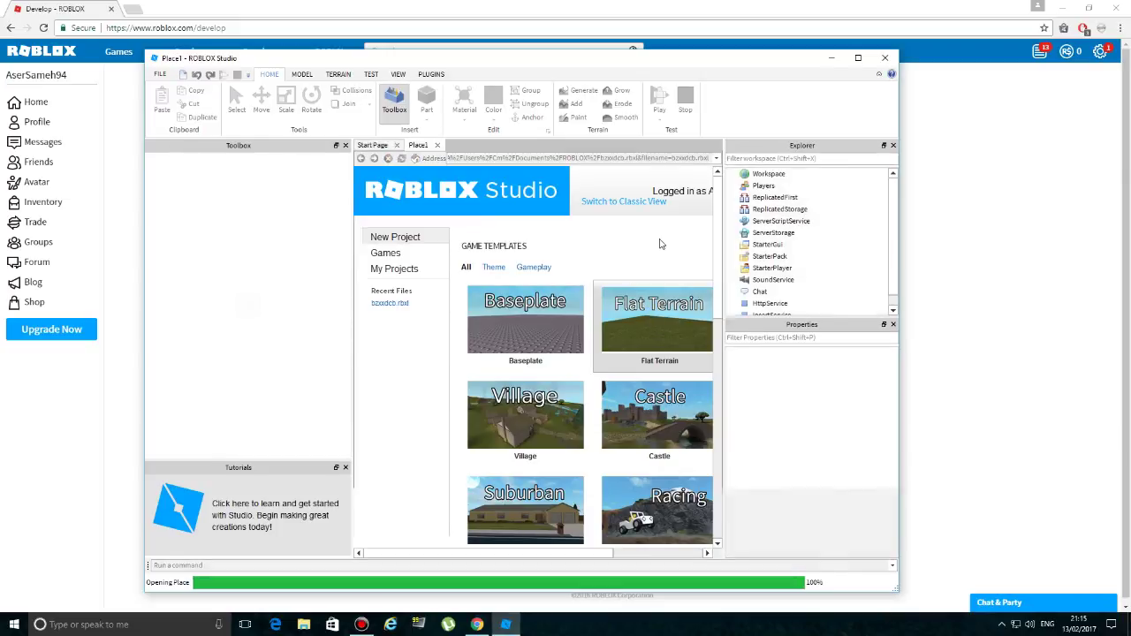
right_drag(430, 345, 428, 344)
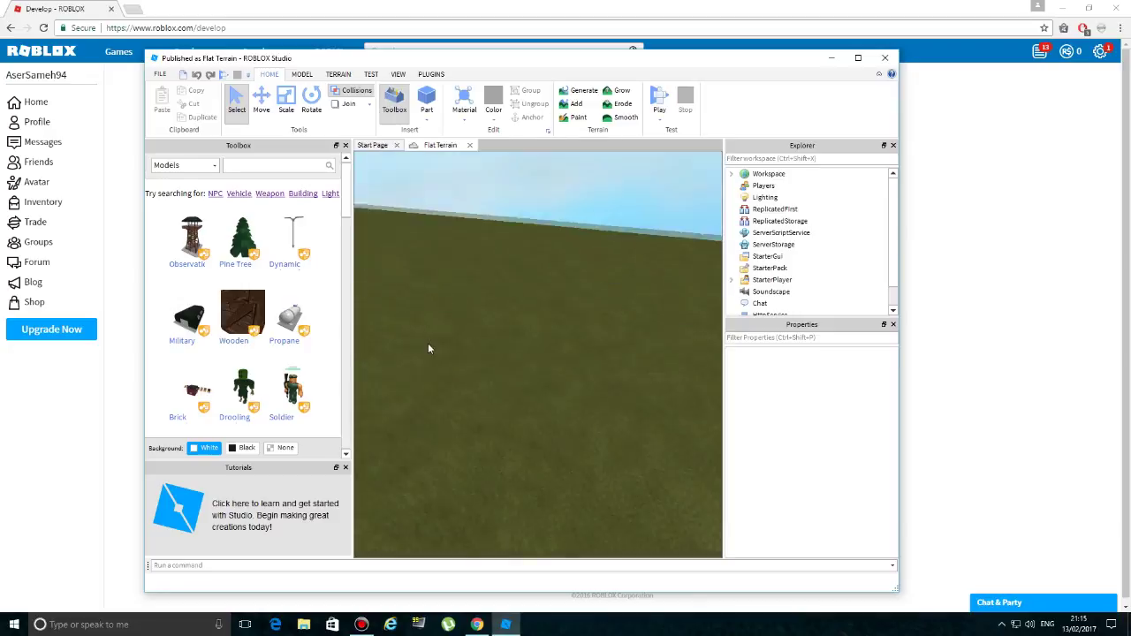
scroll(350, 204, down, 1)
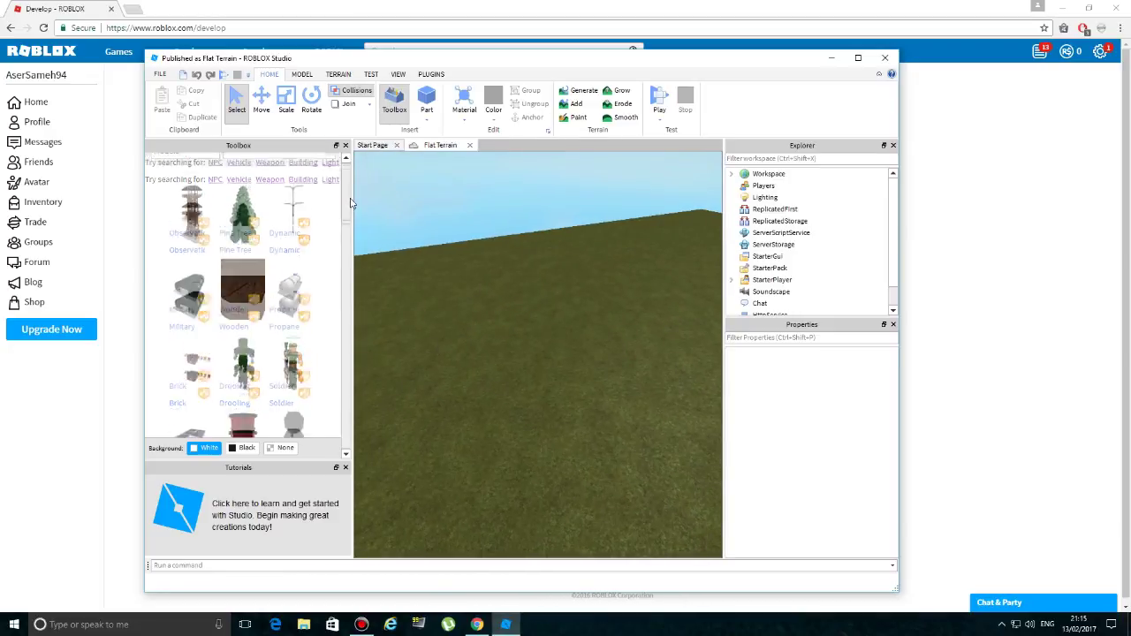
scroll(343, 199, down, 1)
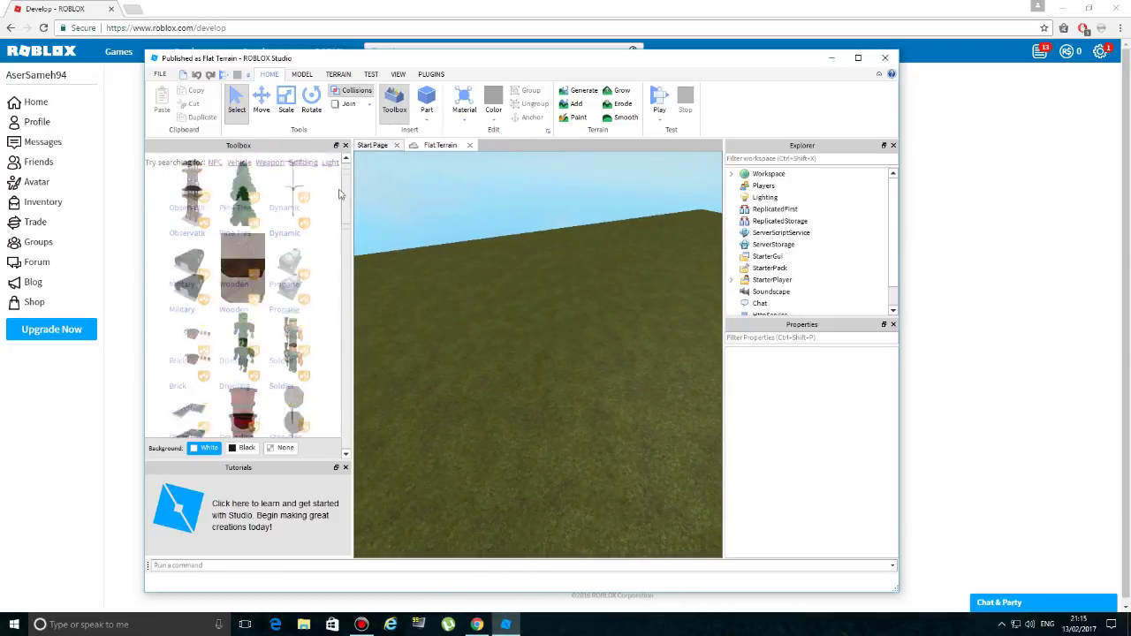
scroll(340, 195, up, 2)
click(188, 312)
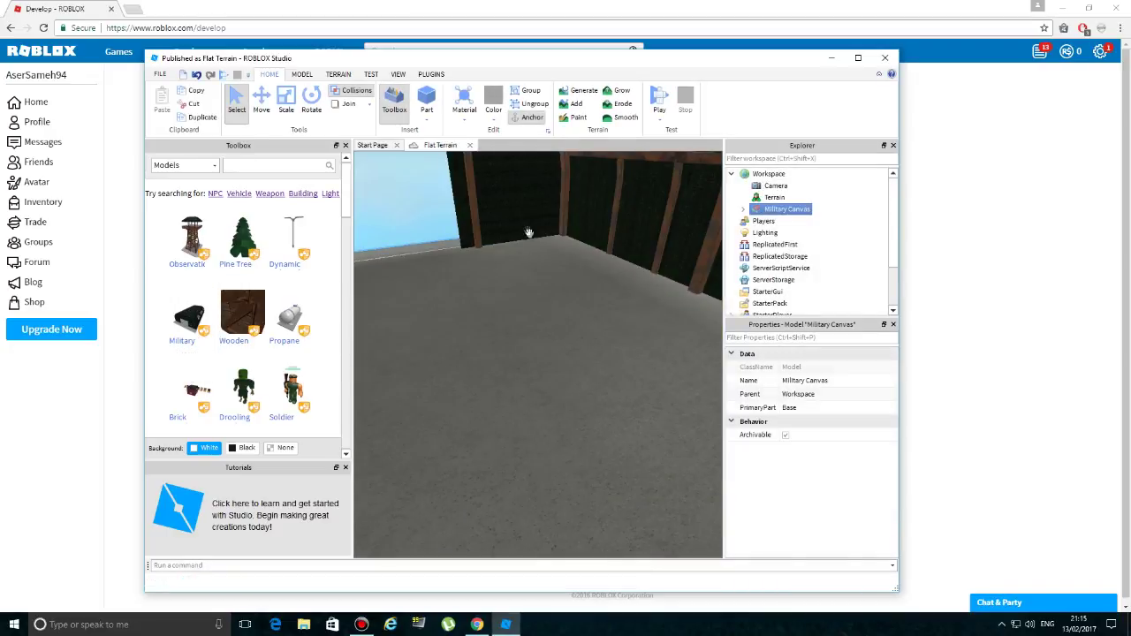
- Move the military canvas building across the flat terrain onto open ground
scroll(427, 344, down, 5)
right_drag(510, 381, 537, 397)
drag(571, 418, 533, 360)
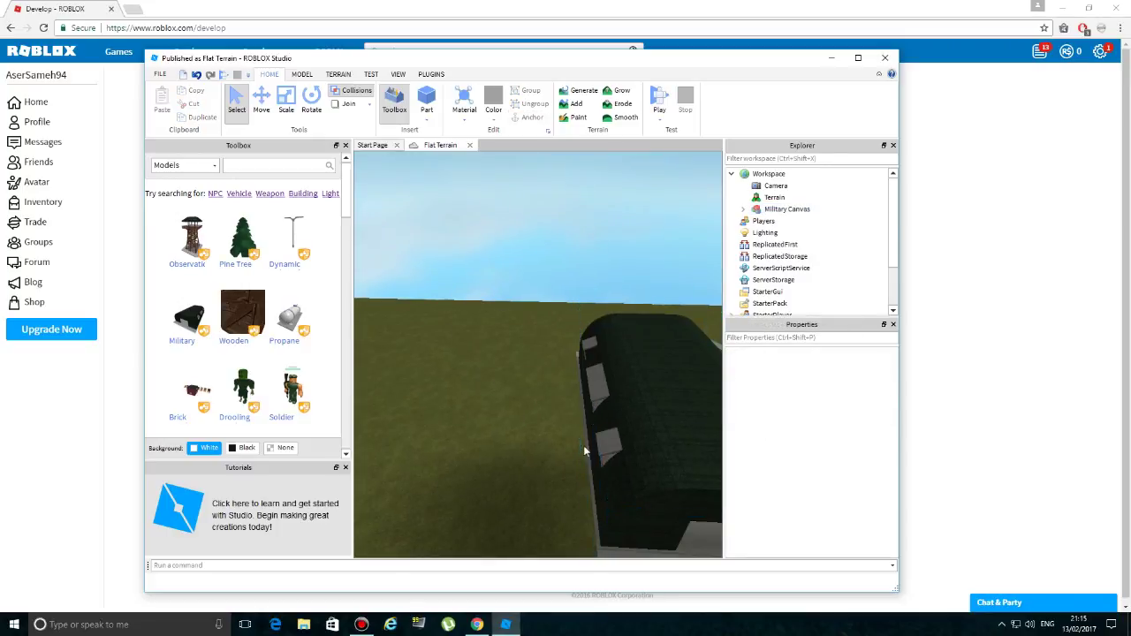
scroll(537, 429, down, 2)
scroll(535, 430, down, 3)
click(584, 415)
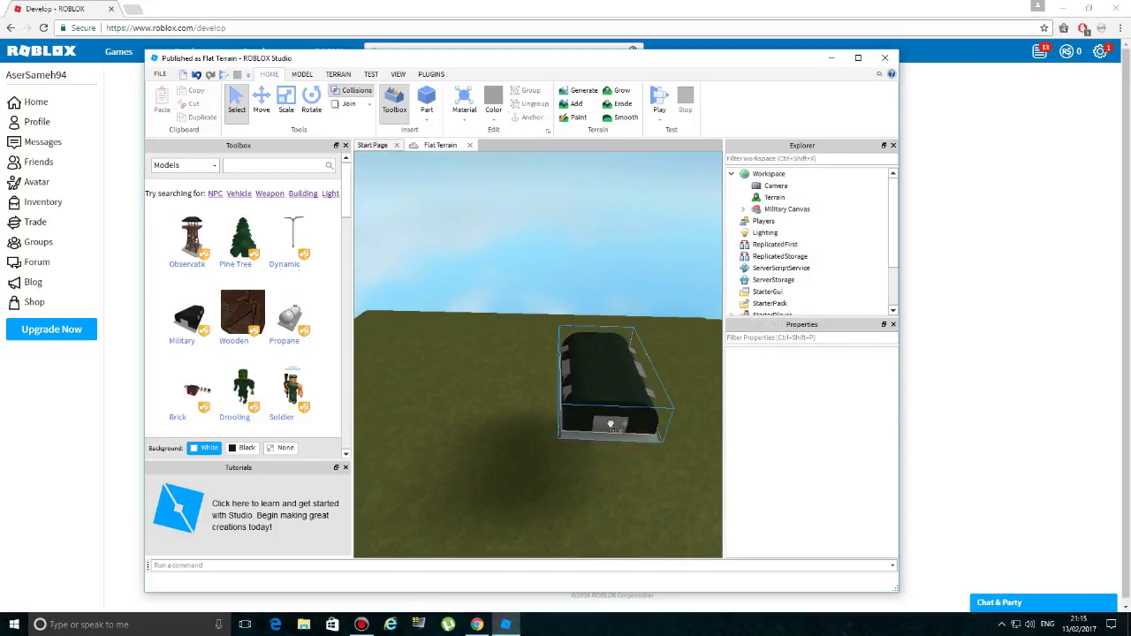
key(f)
click(601, 435)
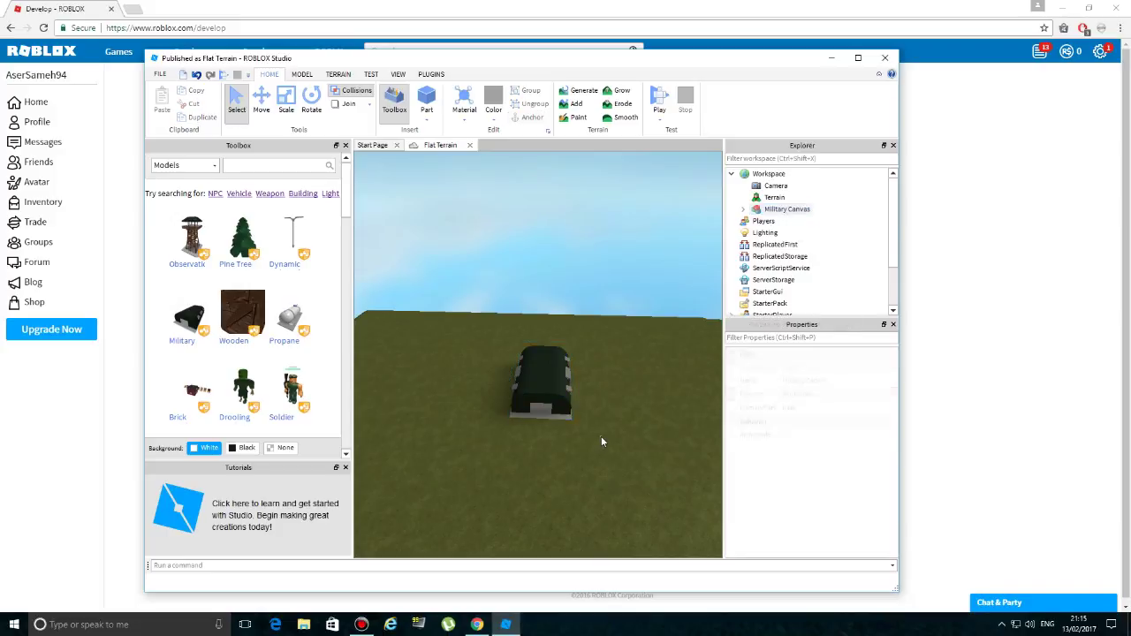
scroll(622, 412, up, 2)
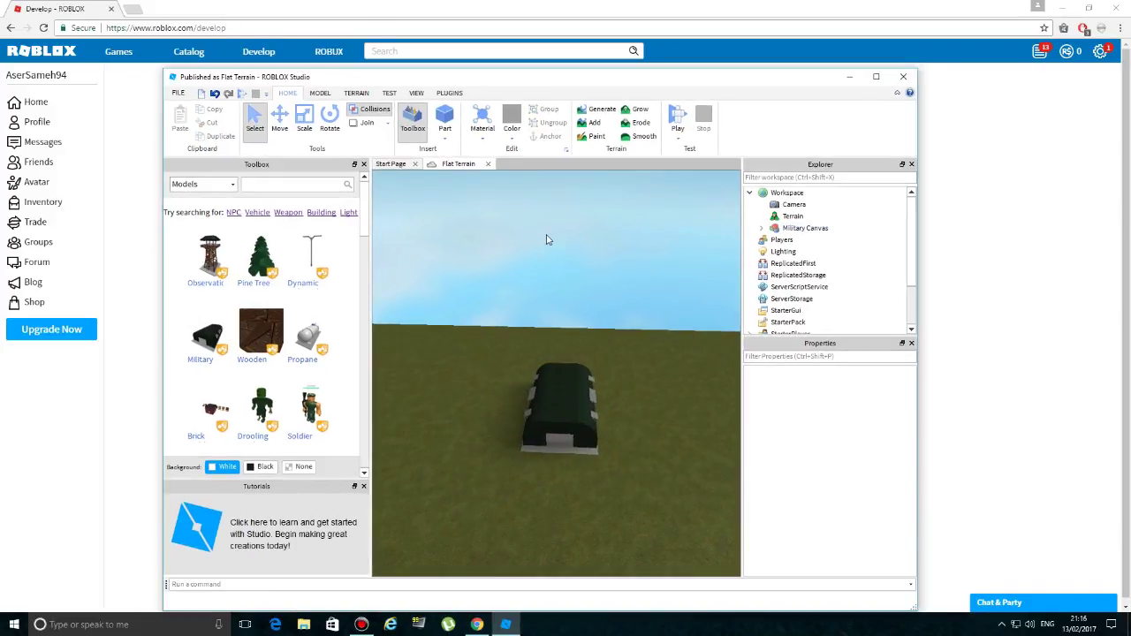
- Maximize the ROBLOX Studio window and fly the camera forward, back, sideways, up and down around the military canvas
click(876, 76)
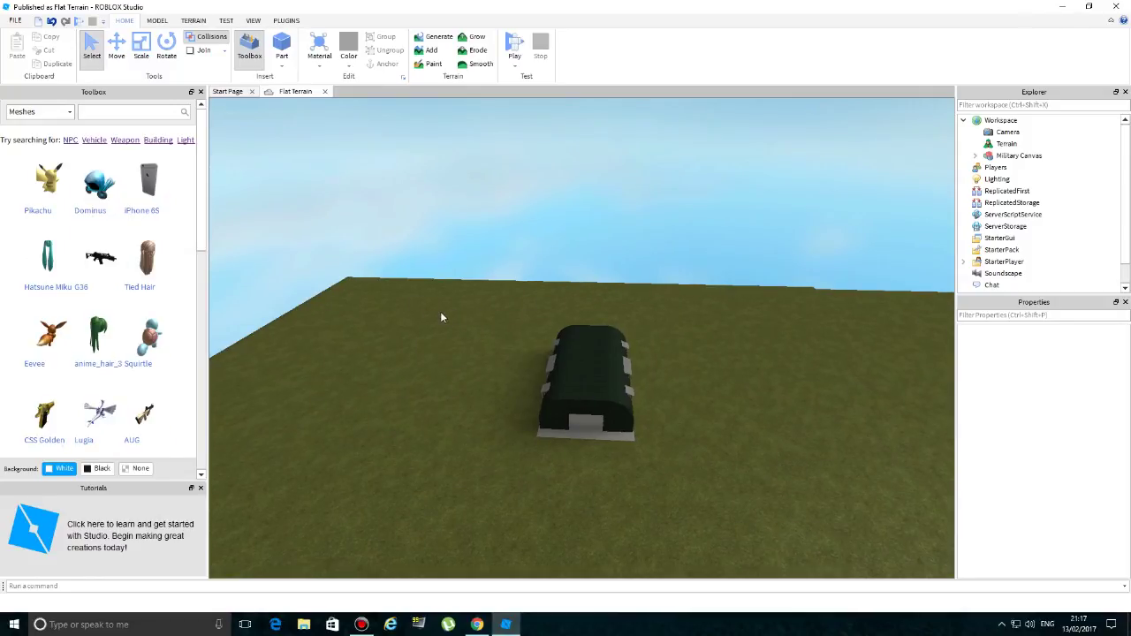
key(w)
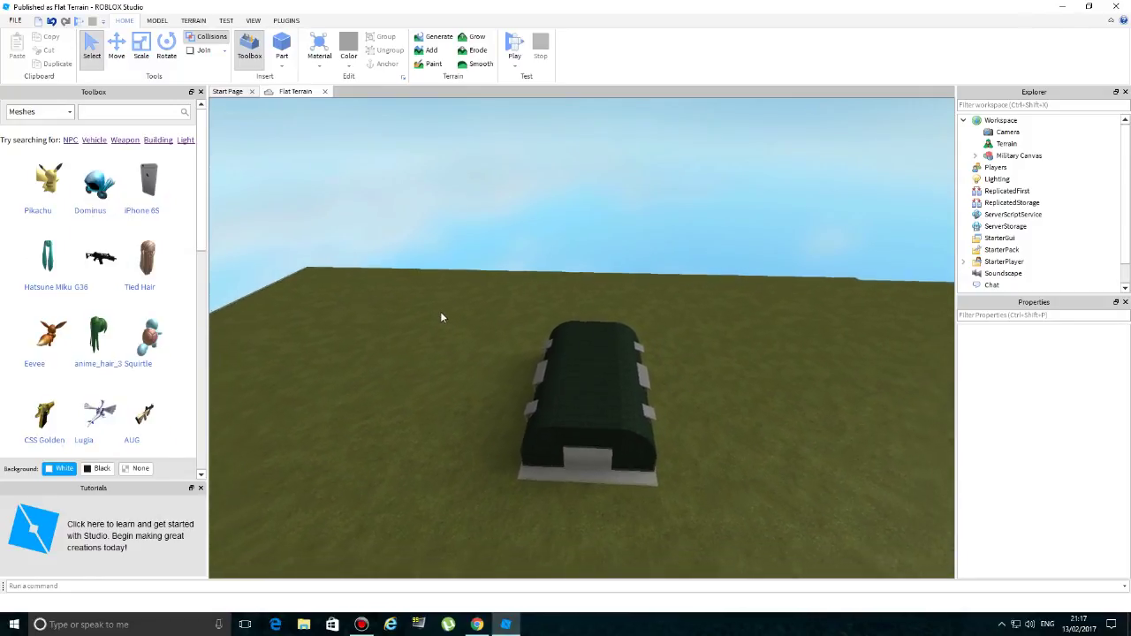
key(s)
key(d)
key(a)
key(d)
key(q)
key(e)
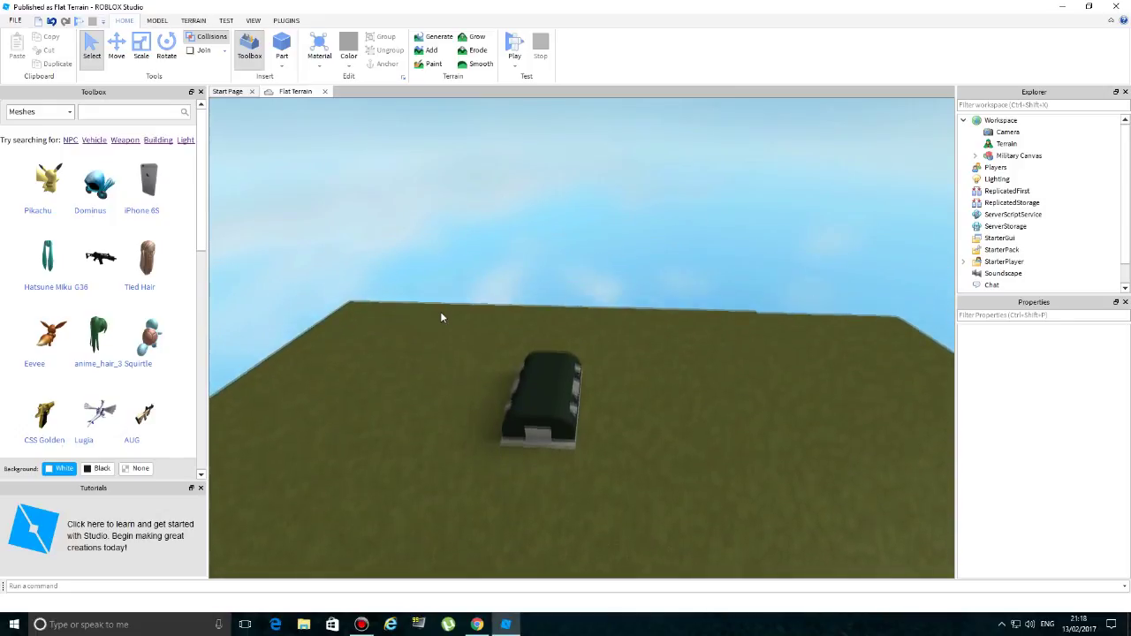
key(e)
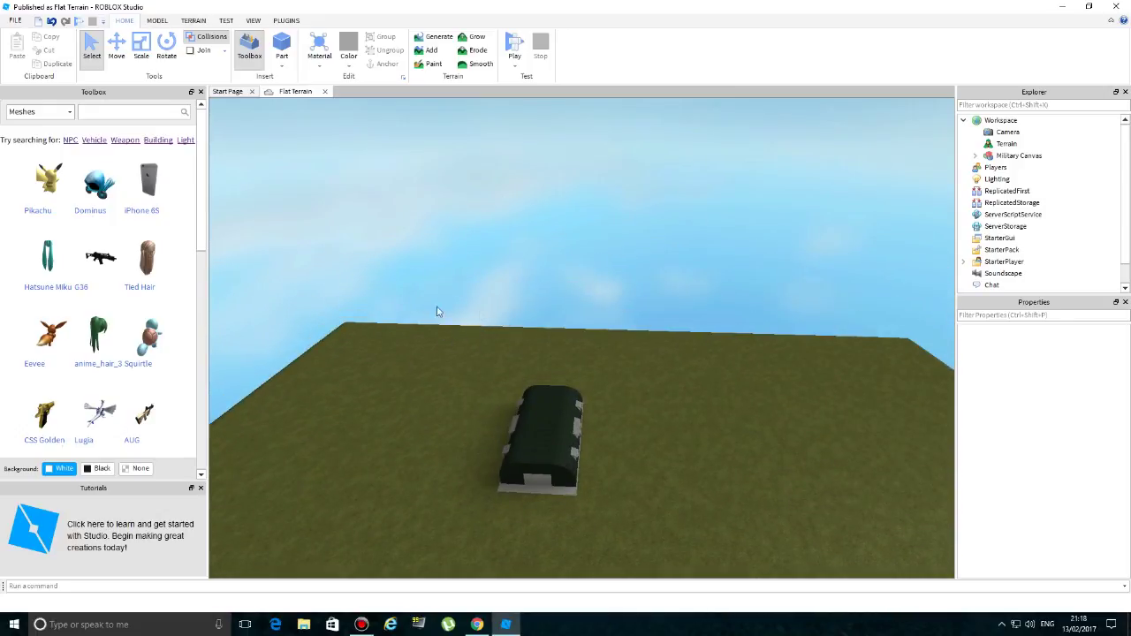
key(w)
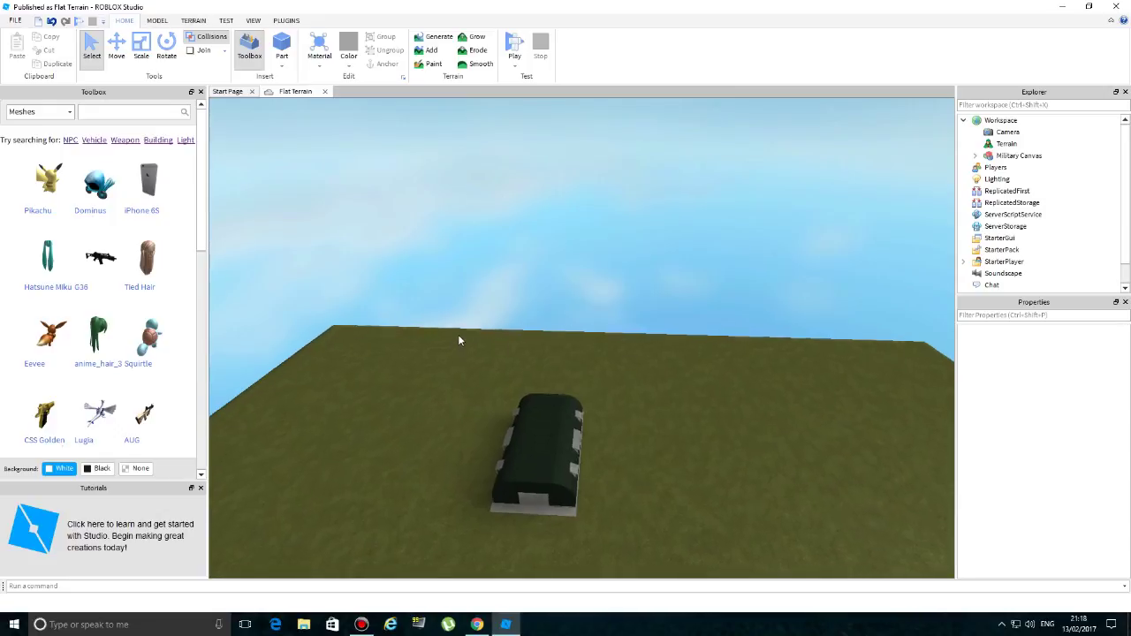
key(w)
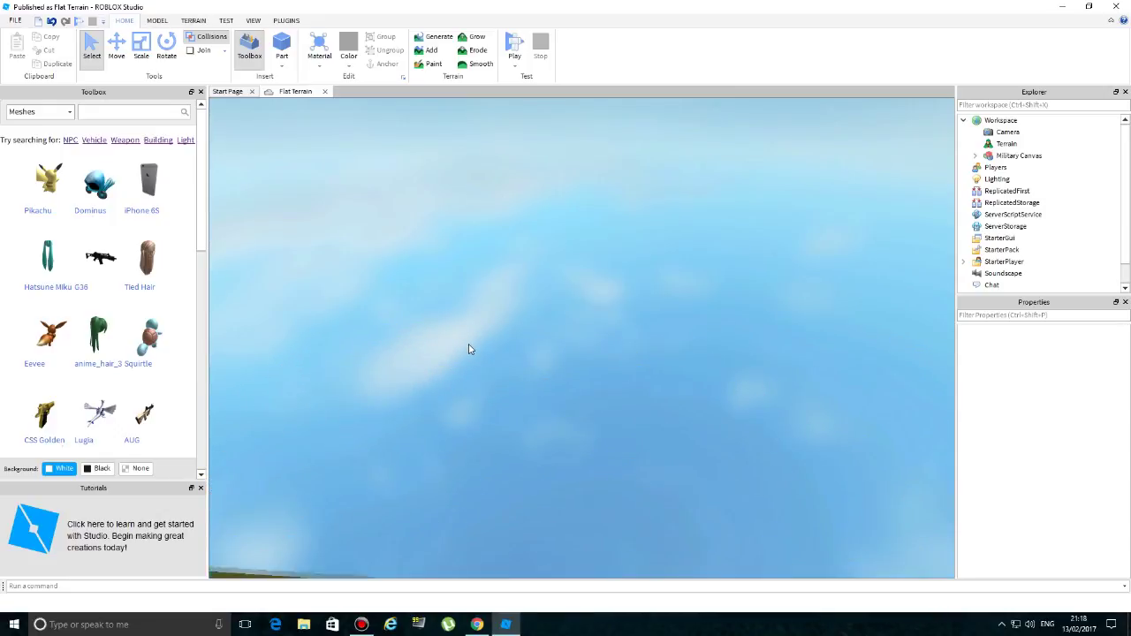
key(s)
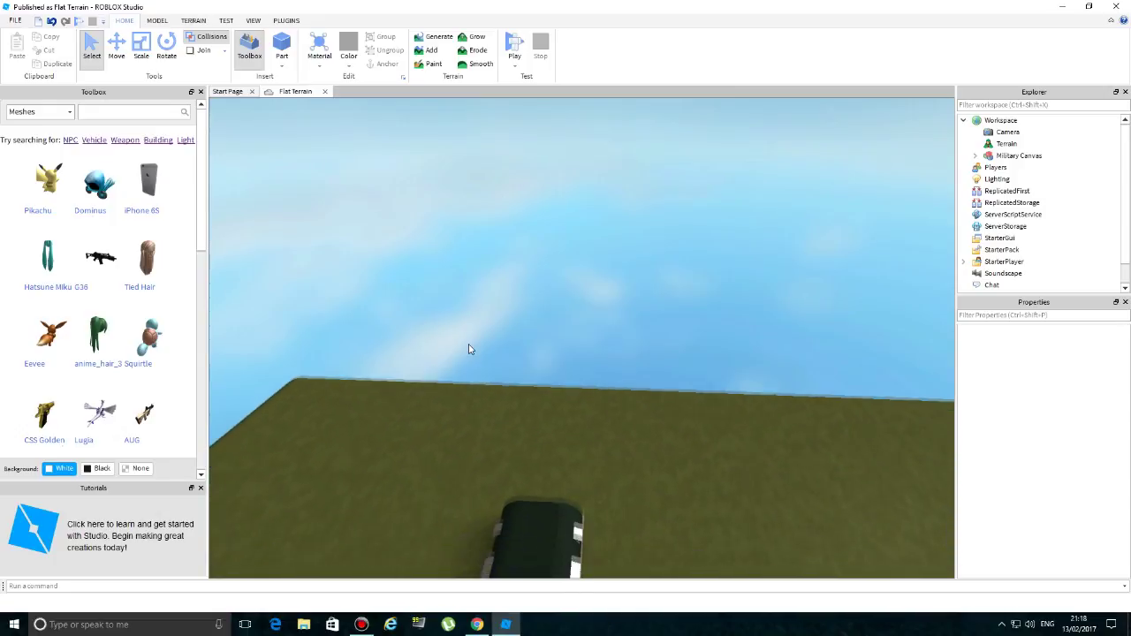
key(s)
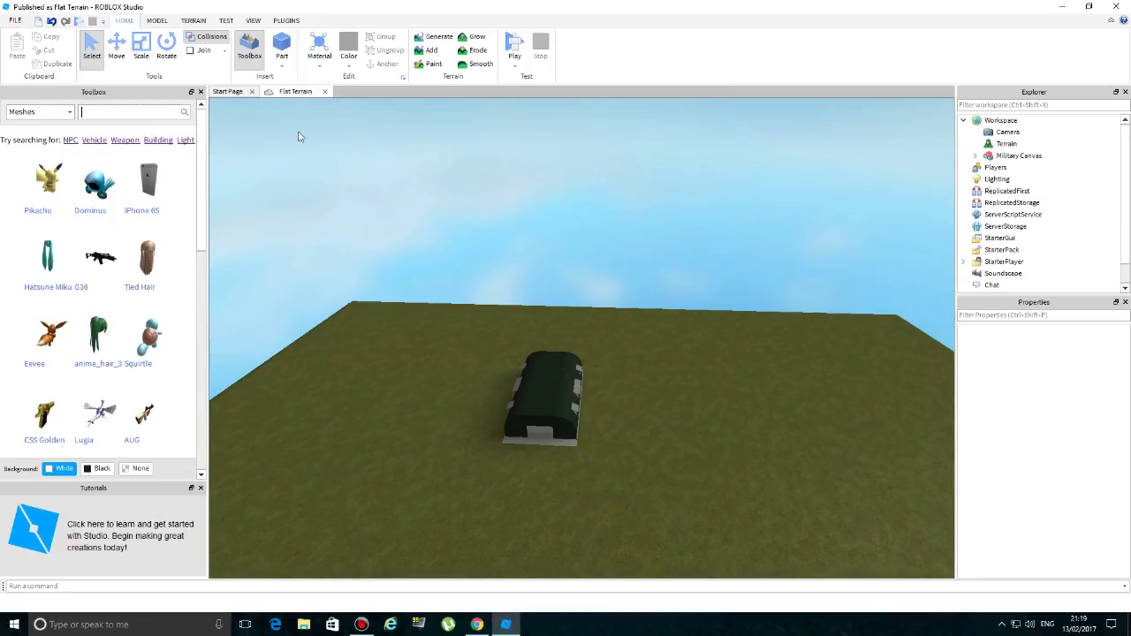
- Search the Toolbox meshes for "house" and insert the first House mesh into the place
key(Return)
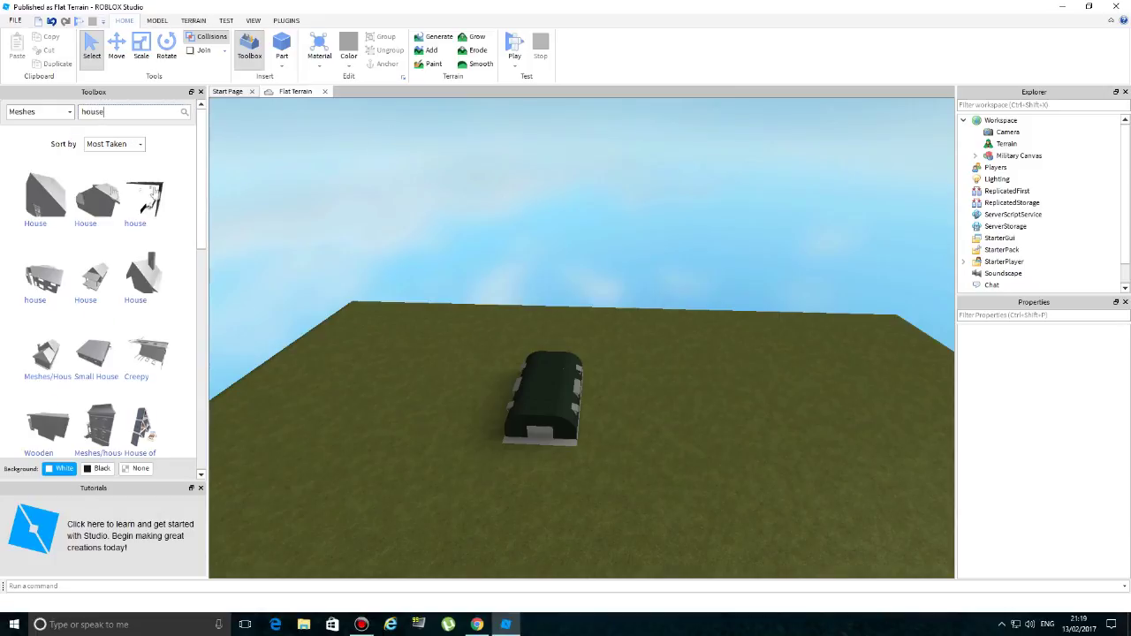
click(43, 193)
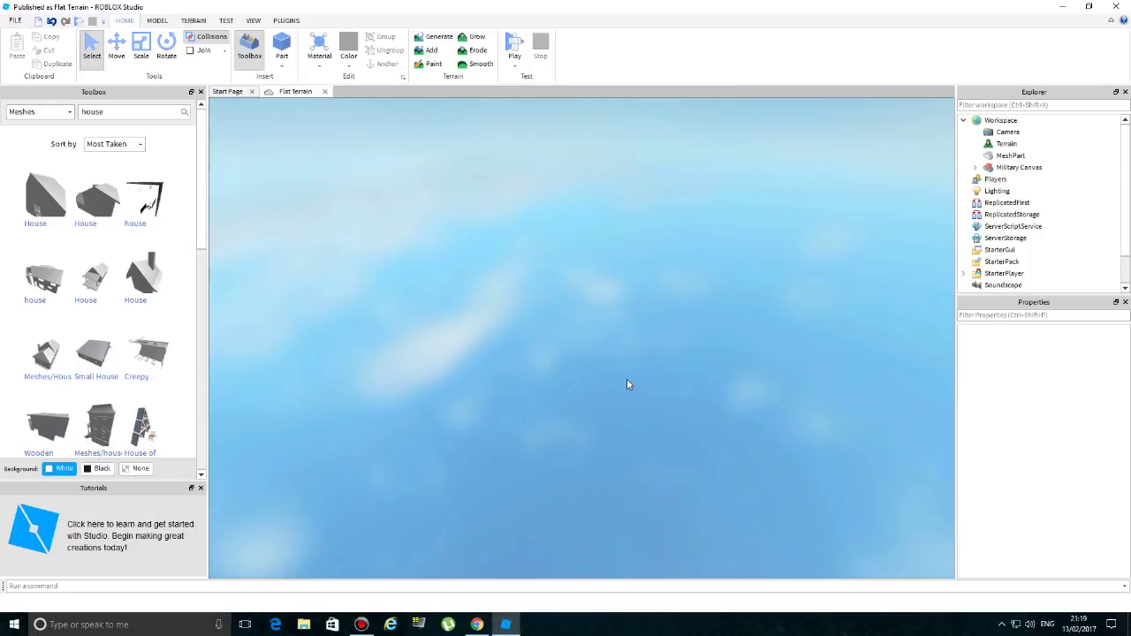
- Close the Flat Terrain place without saving its changes and open the Village template
click(326, 92)
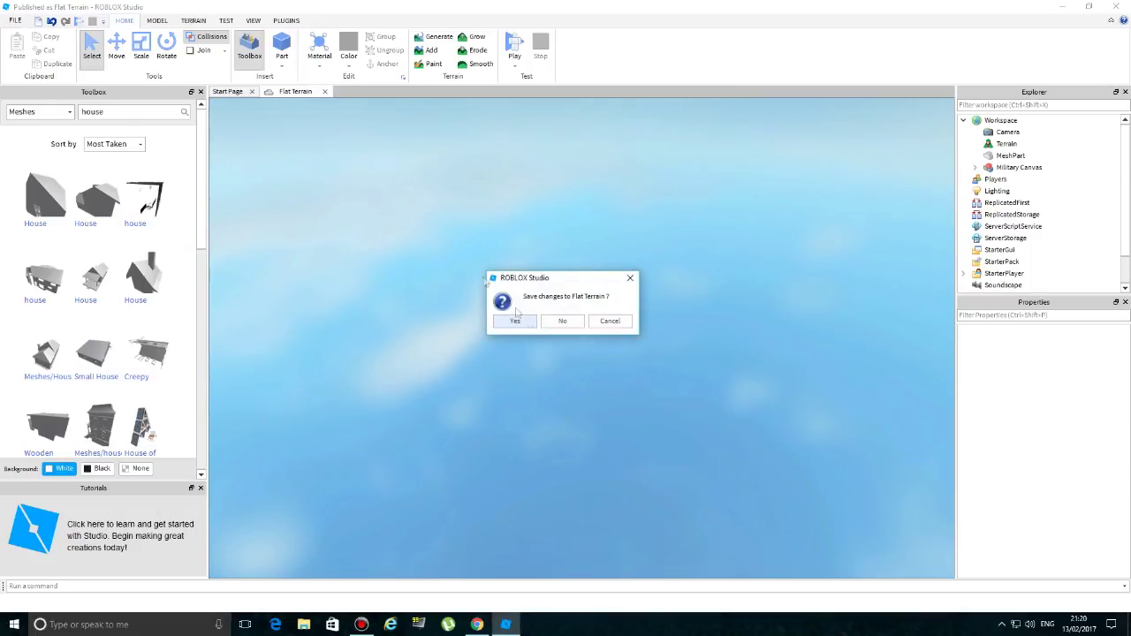
click(559, 321)
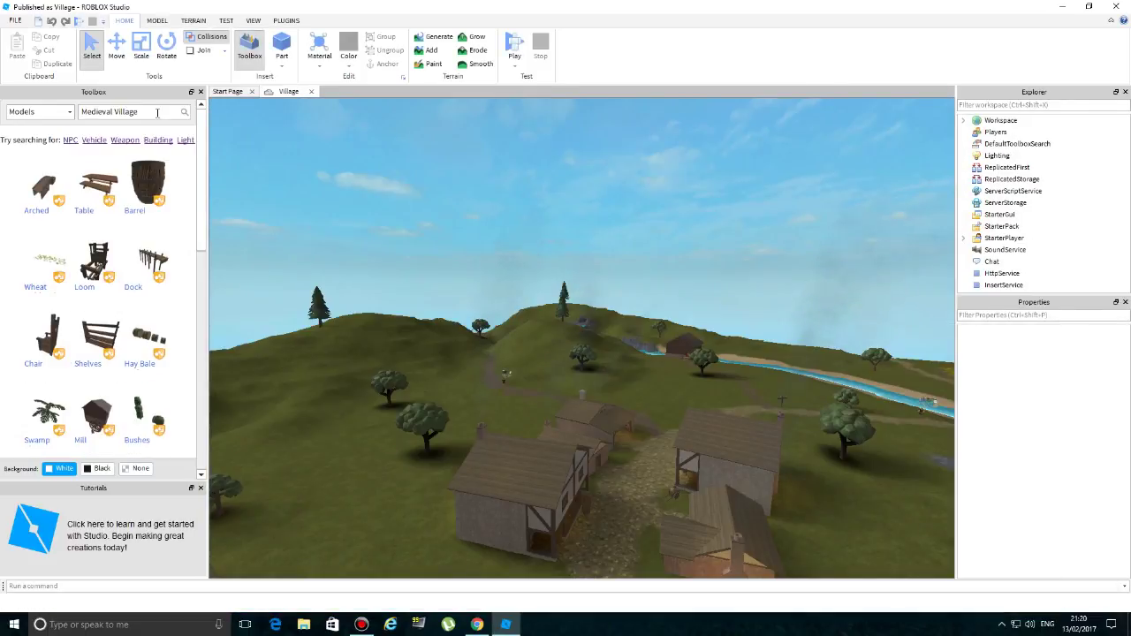
- Search the Toolbox models for "house" and insert the Adobe house into the village
click(157, 112)
text(h)
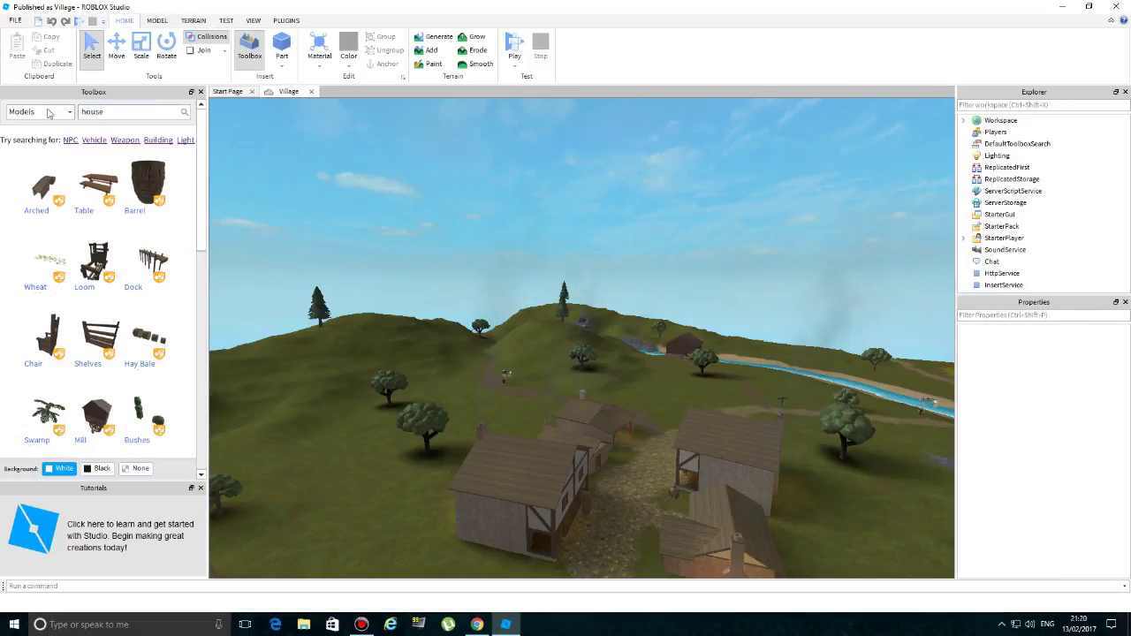
text(ouse)
key(Return)
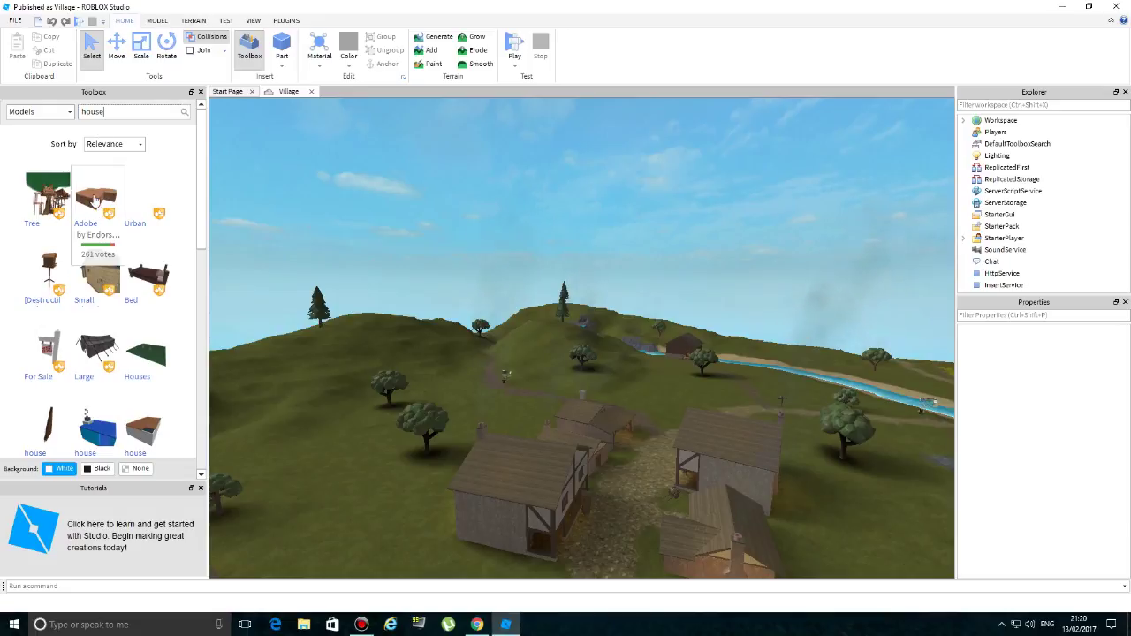
click(95, 202)
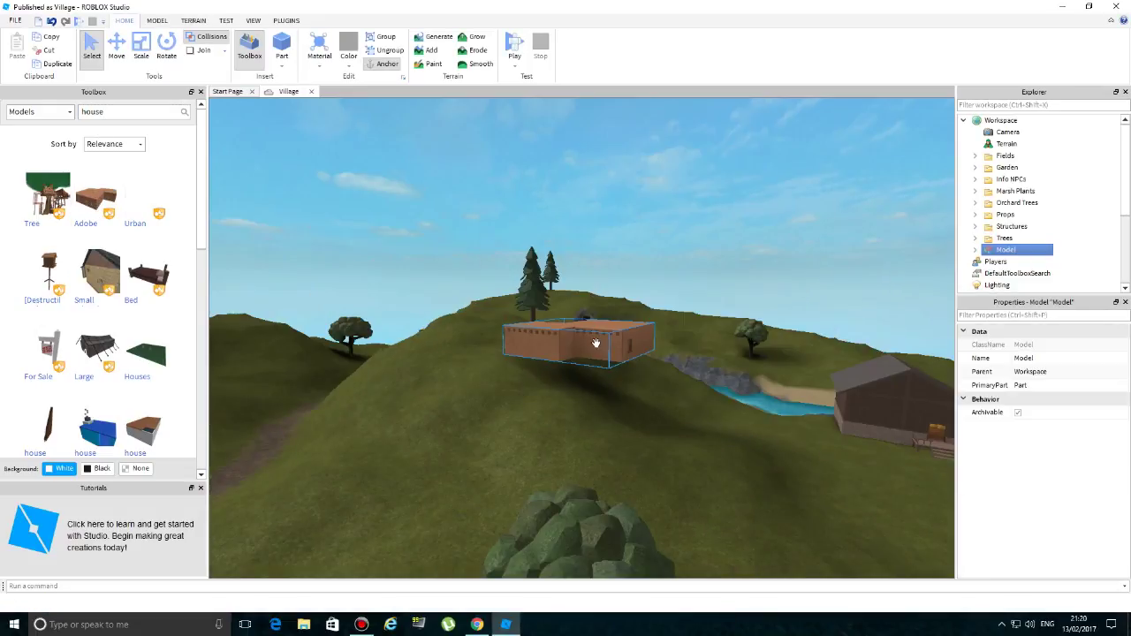
- Move the adobe house off the hillside to the grass beside the dirt path
drag(643, 399, 764, 479)
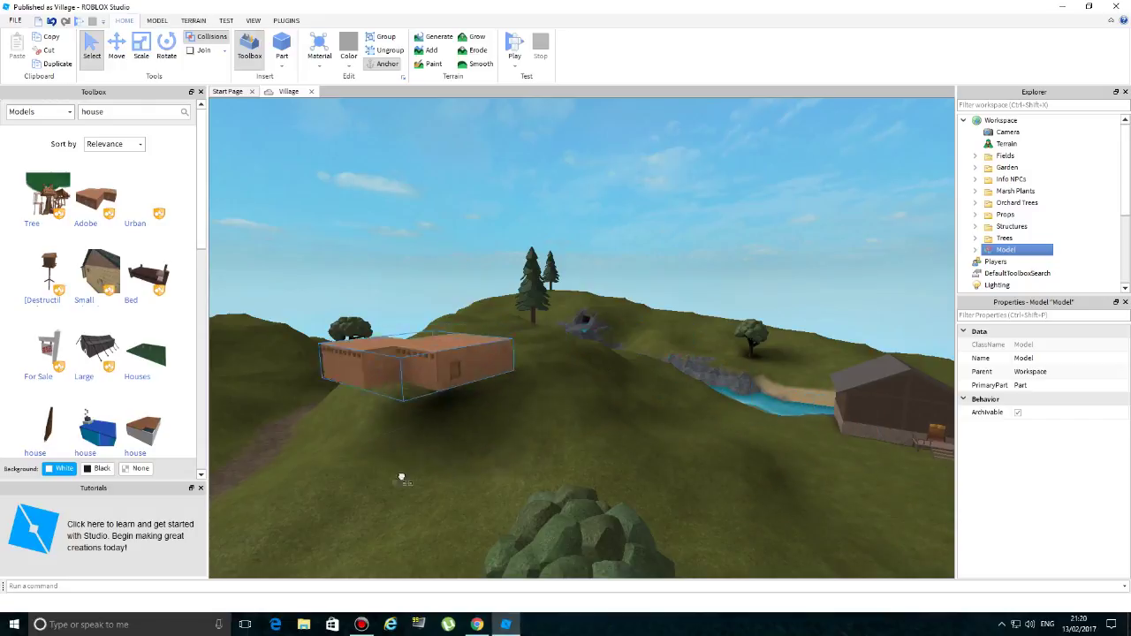
click(347, 520)
scroll(394, 517, down, 3)
drag(467, 383, 492, 539)
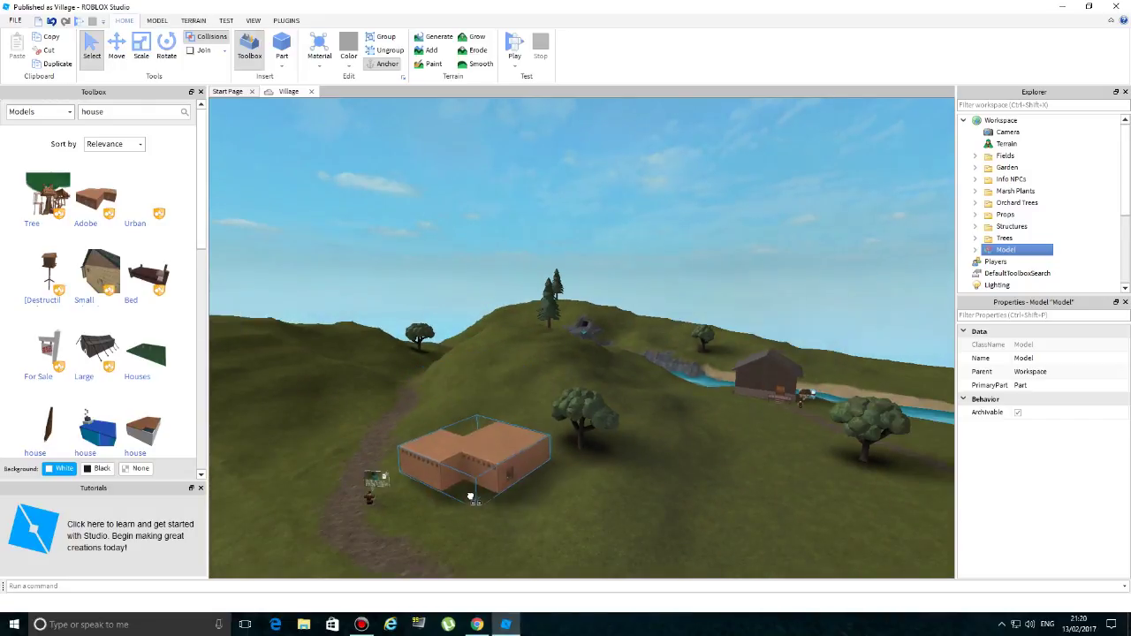
click(622, 523)
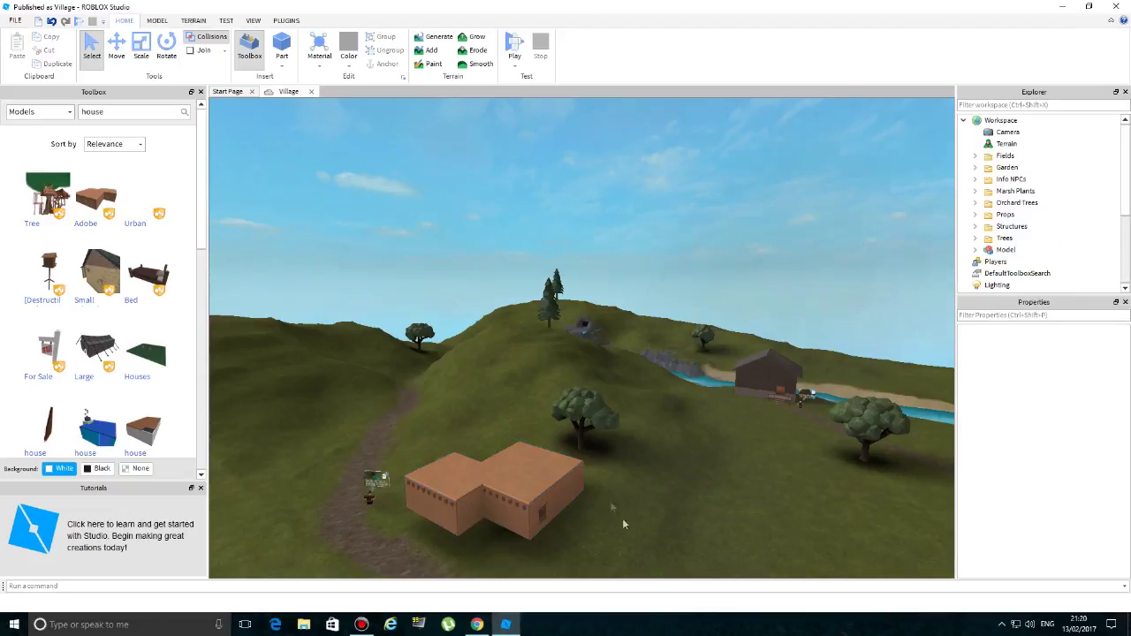
- Reposition the adobe house on the grass near the existing village houses and deselect it
scroll(518, 548, up, 1)
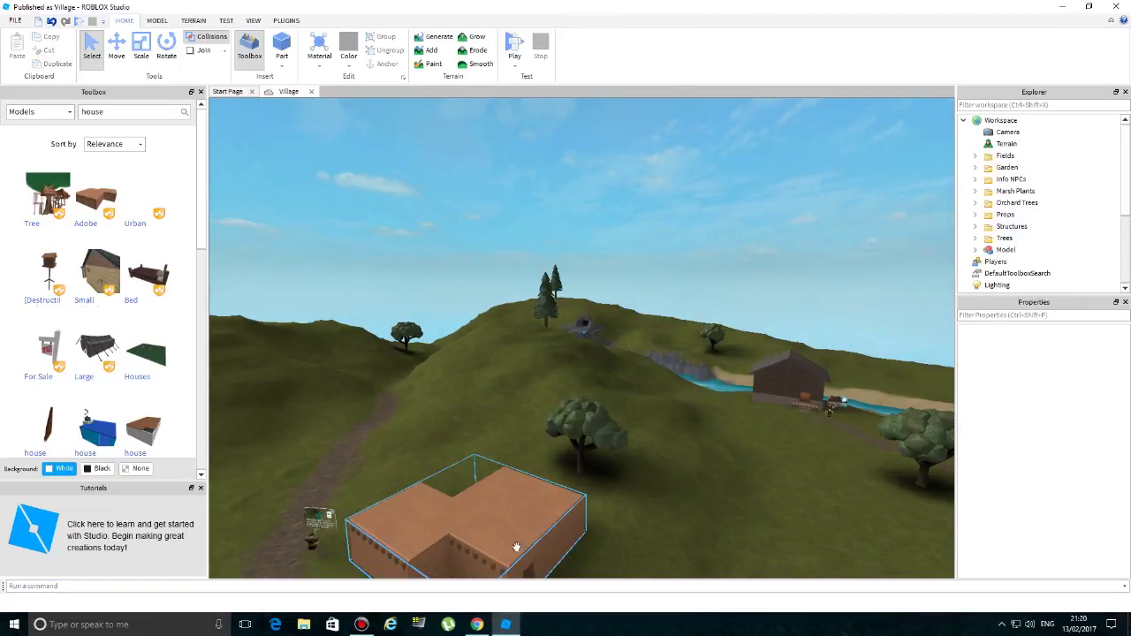
scroll(512, 539, down, 2)
key(e)
key(q)
scroll(553, 438, down, 1)
drag(569, 419, 796, 530)
click(839, 534)
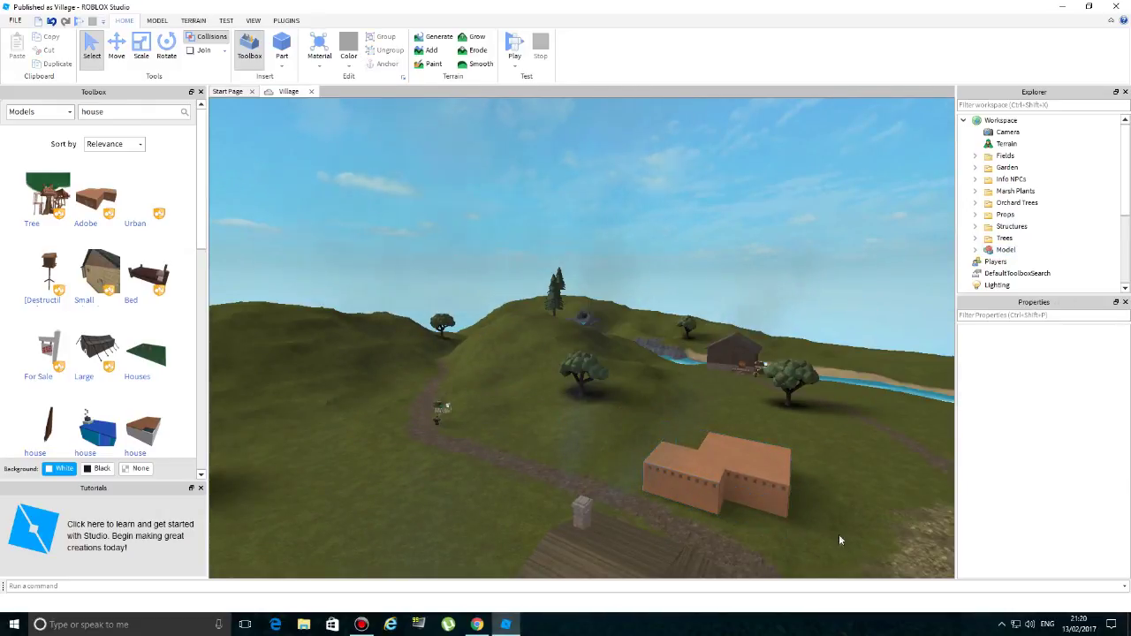
- Lower and raise the camera to view the placed adobe house and the surrounding village from different heights
key(q)
key(e)
key(q)
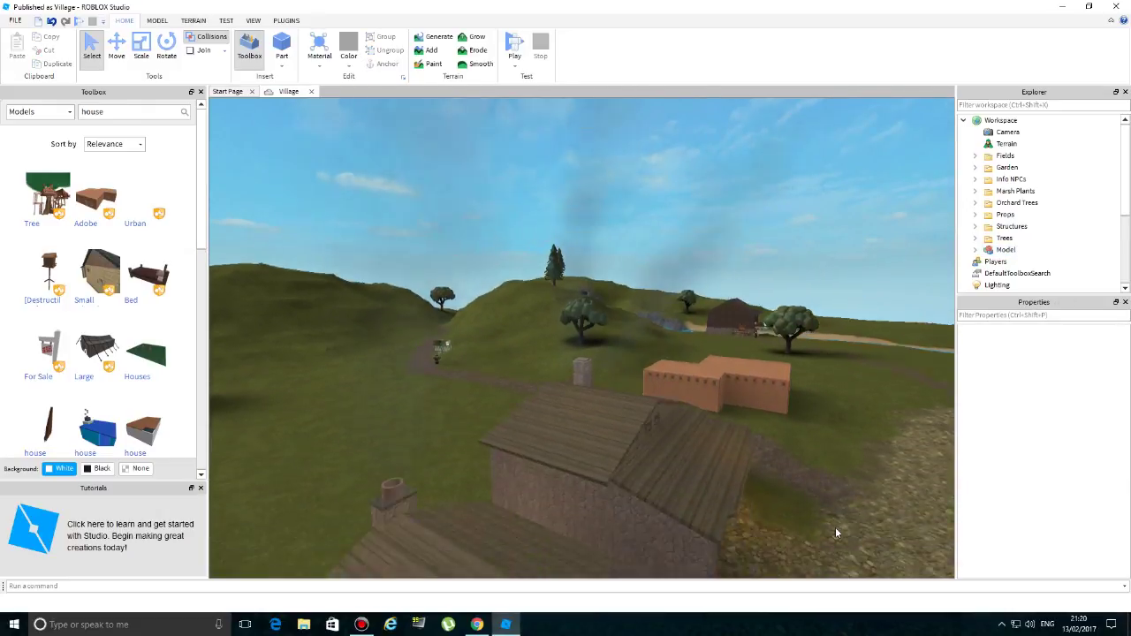
key(e)
key(e)
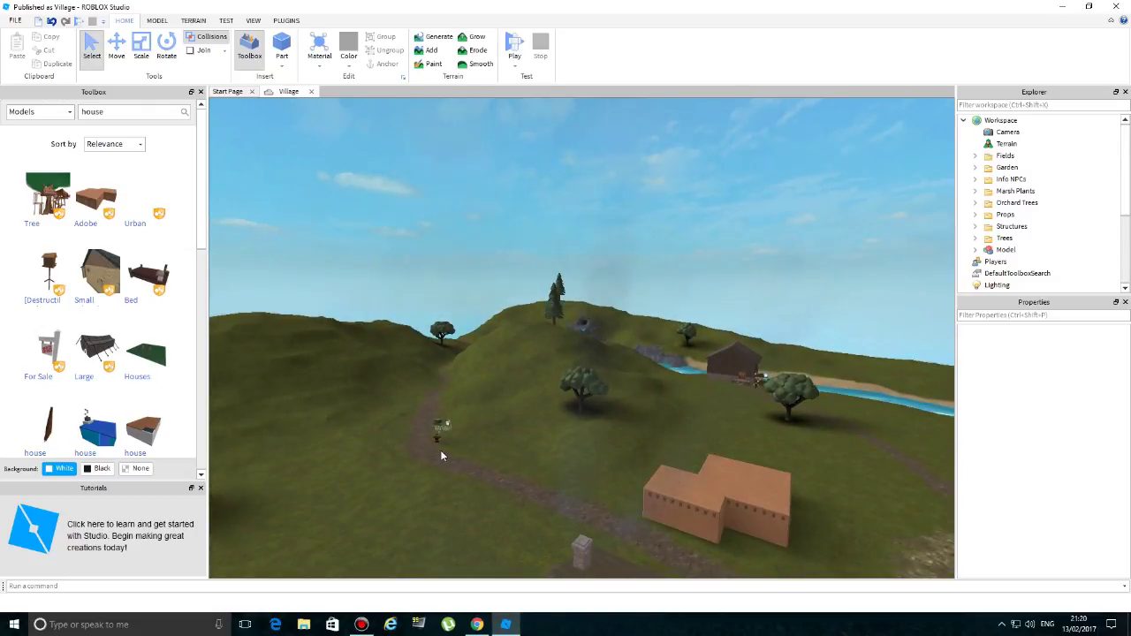
key(e)
key(q)
key(e)
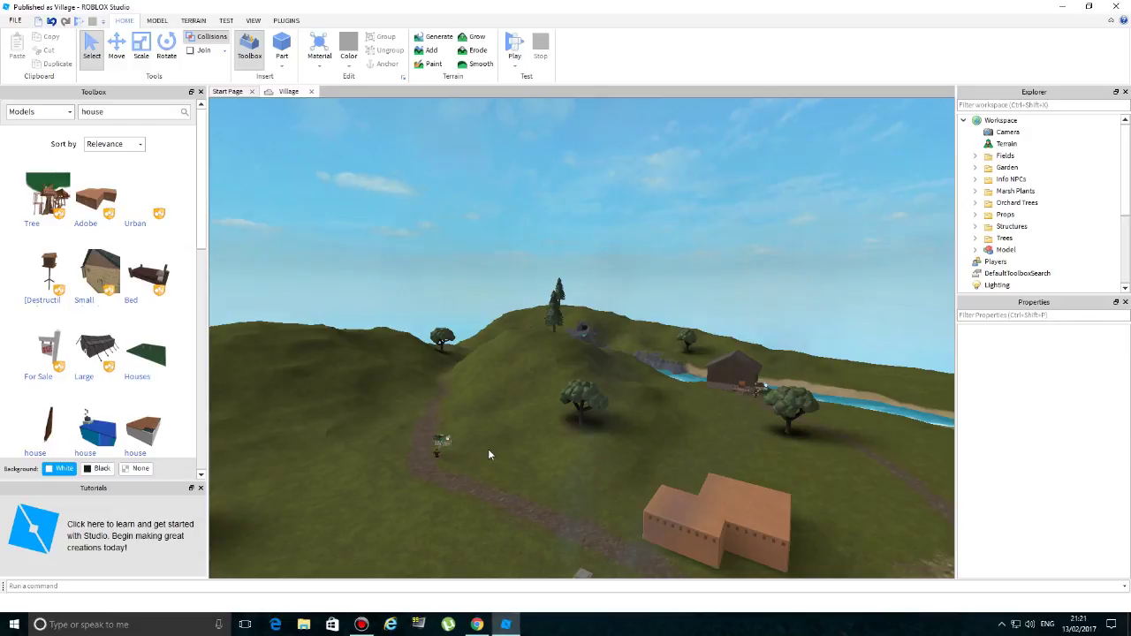
- Fly the camera backward, forward and sideways over the village to view the adobe house and surrounding hills
key(s)
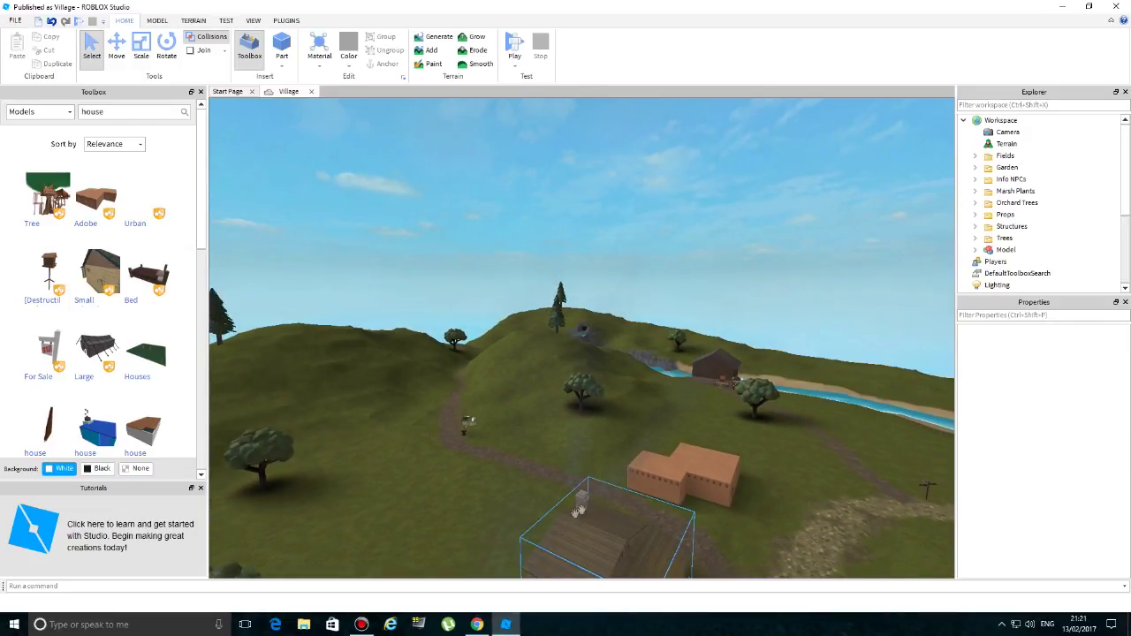
key(w)
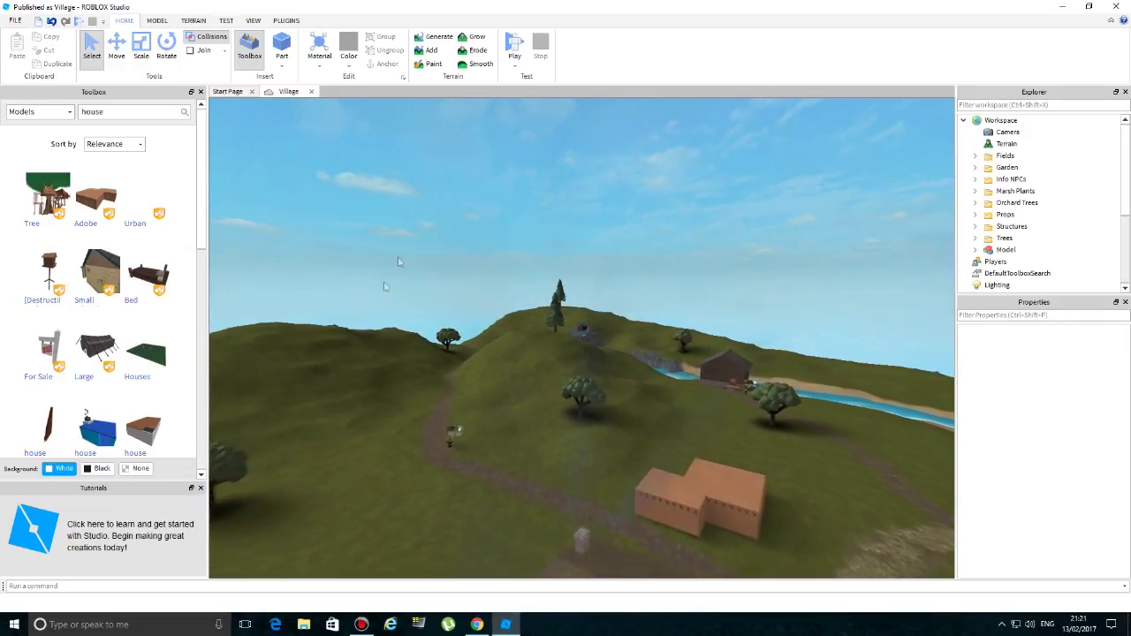
key(a)
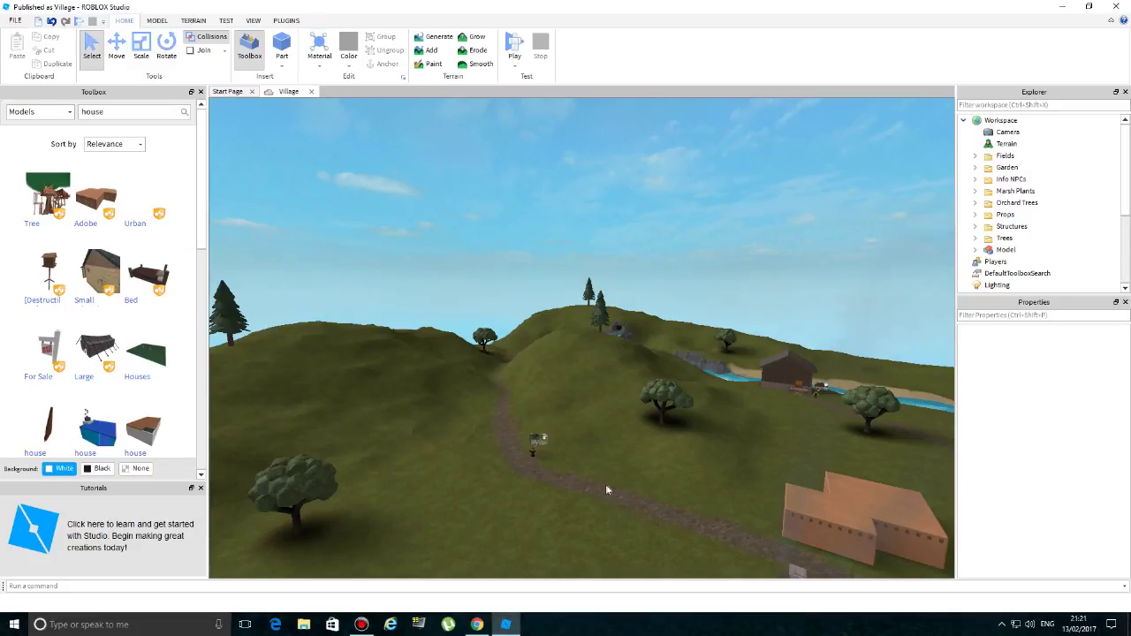
key(d)
key(a)
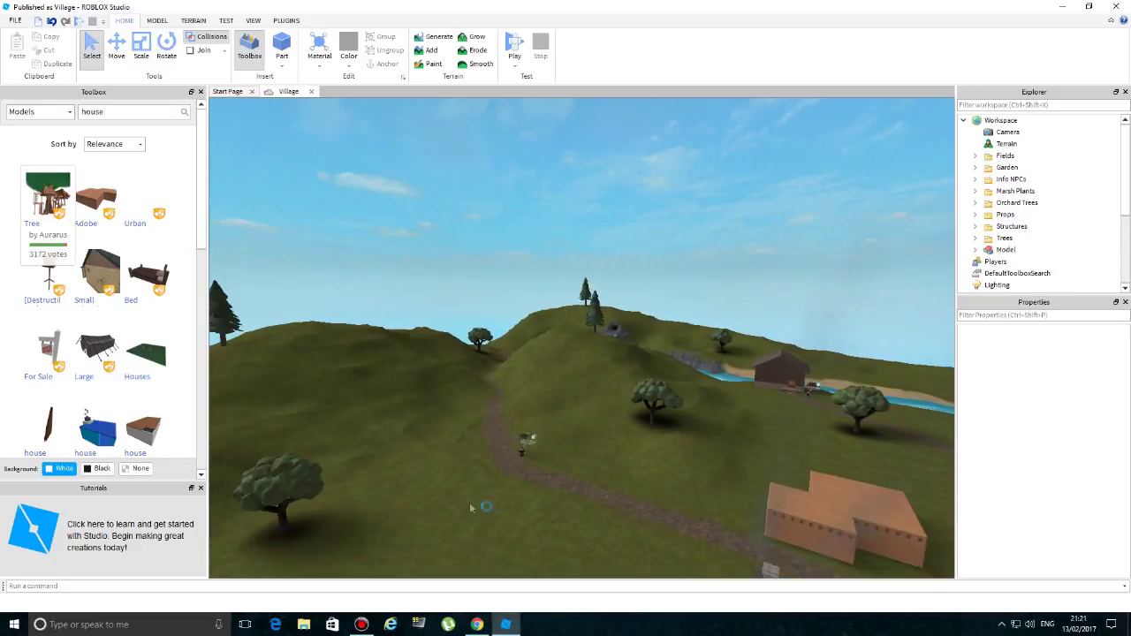
- Insert the Tree house model from the Toolbox, place it on the hill behind the adobe house and deselect it
drag(580, 360, 583, 404)
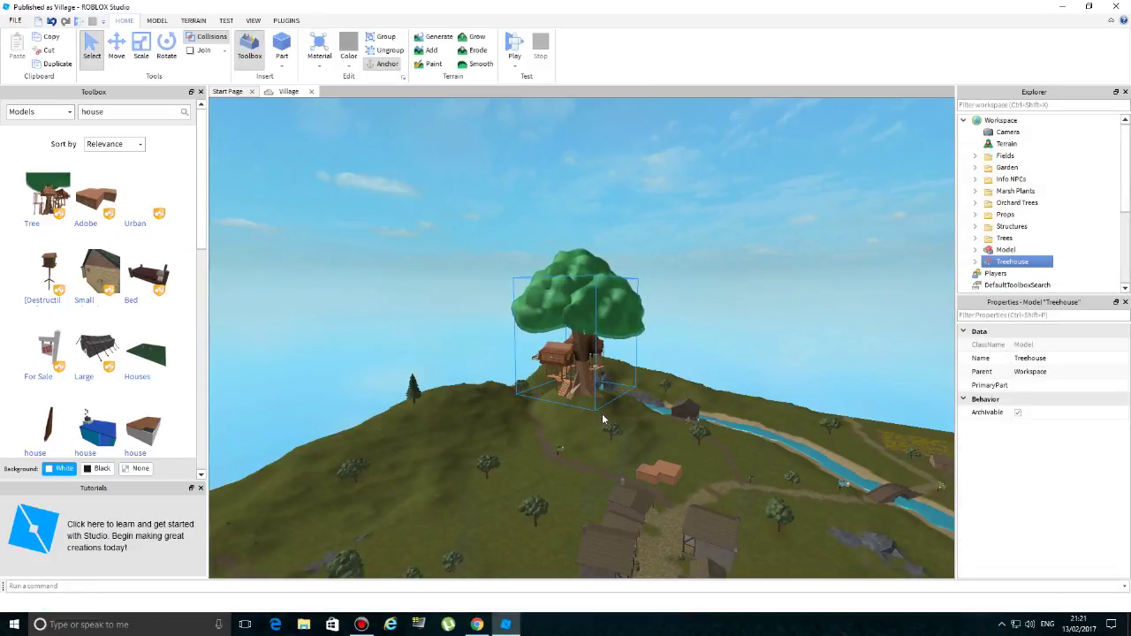
click(636, 421)
key(w)
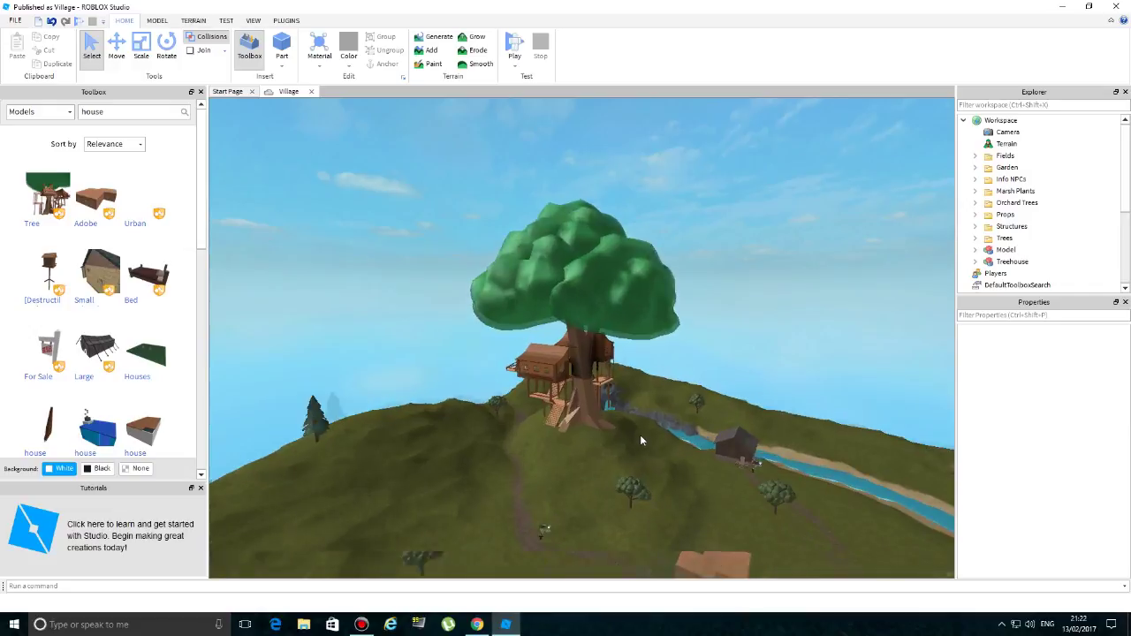
- Examine the placed treehouse and the village from several camera positions, briefly selecting and deselecting a tree on the grass
key(s)
drag(586, 505, 582, 546)
key(s)
key(d)
key(w)
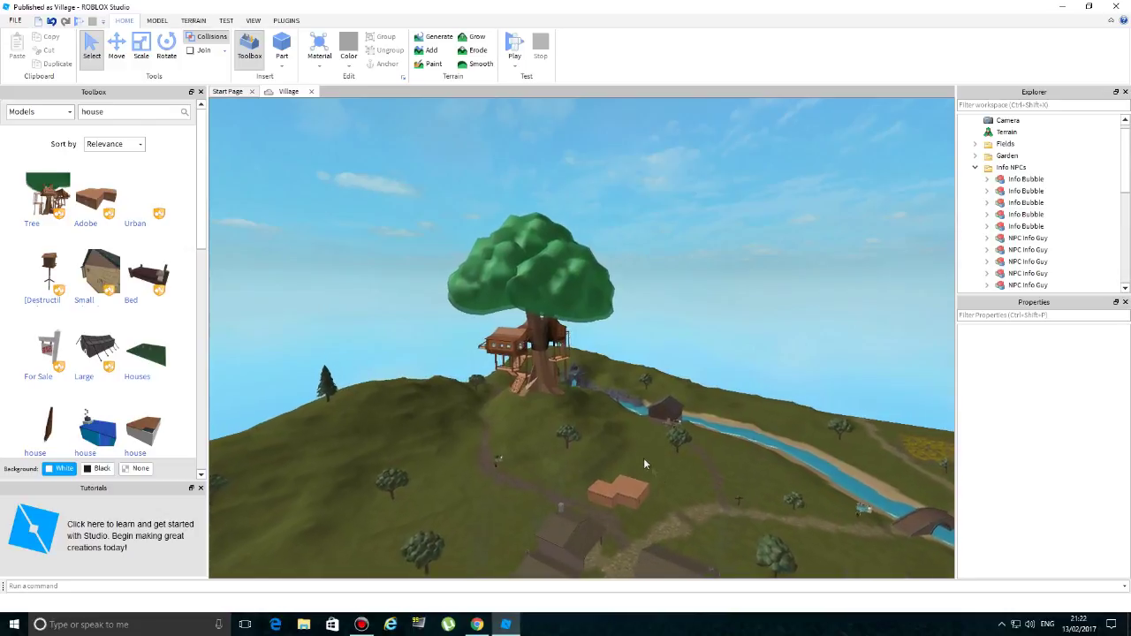
key(a)
click(511, 522)
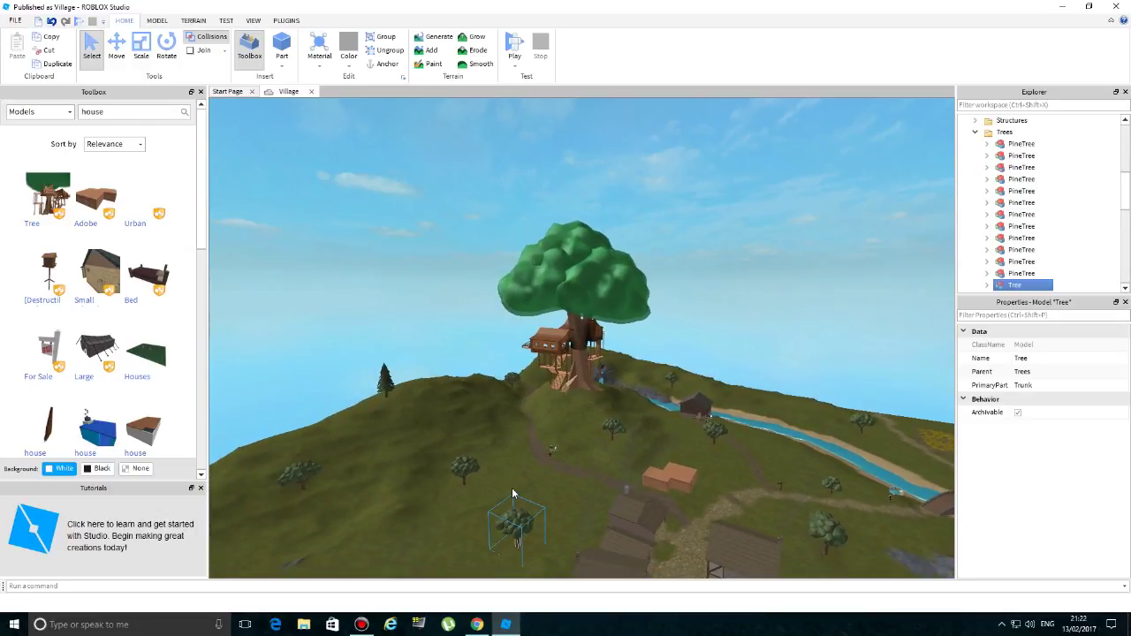
click(513, 494)
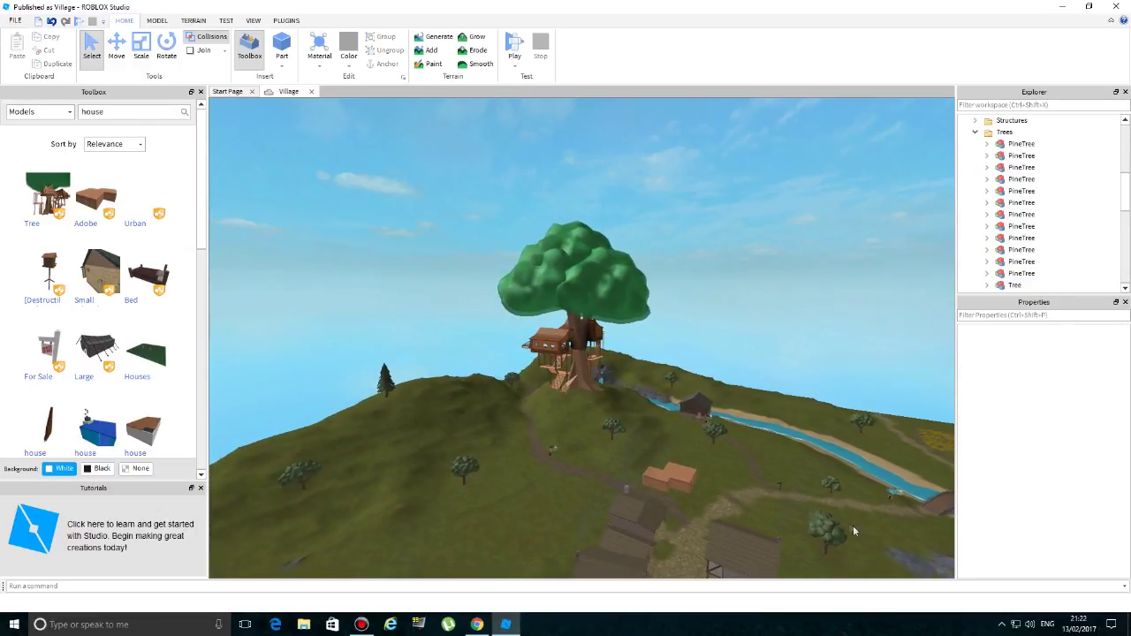